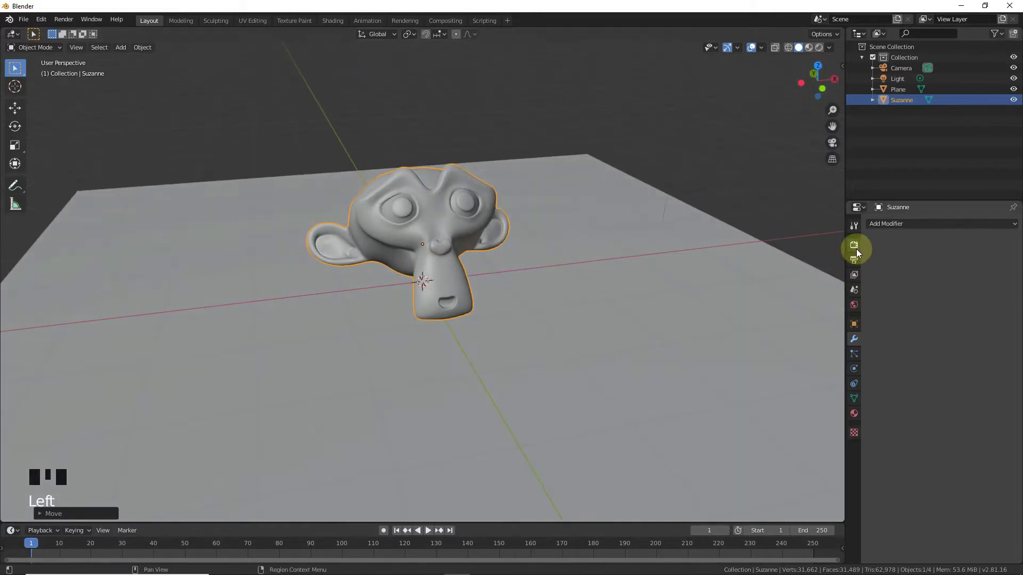
- Keep Eevee as the render engine and switch the viewport to rendered shading
{"action": "left_click", "coordinate": [854, 245]}
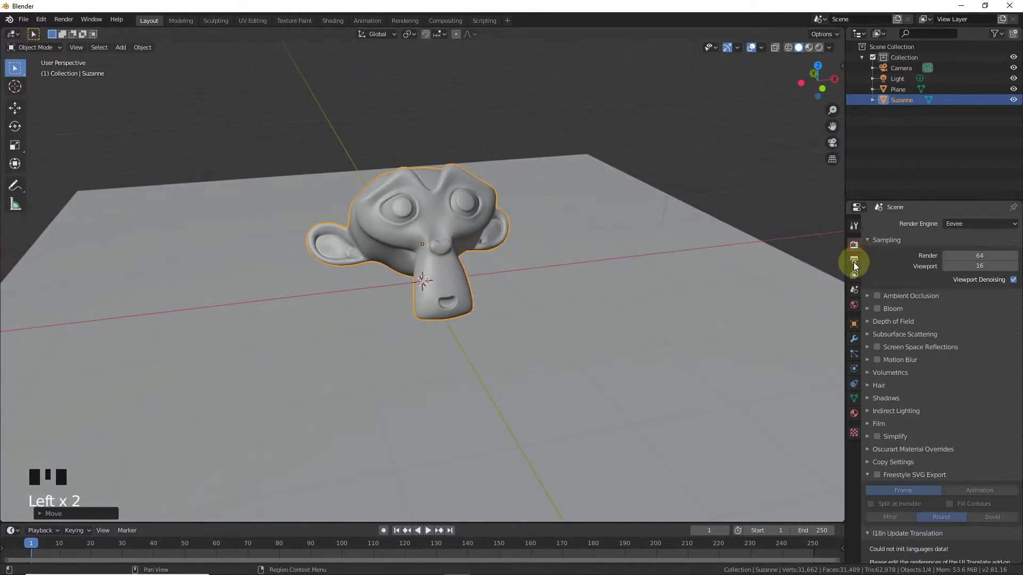
{"action": "left_click", "coordinate": [958, 224]}
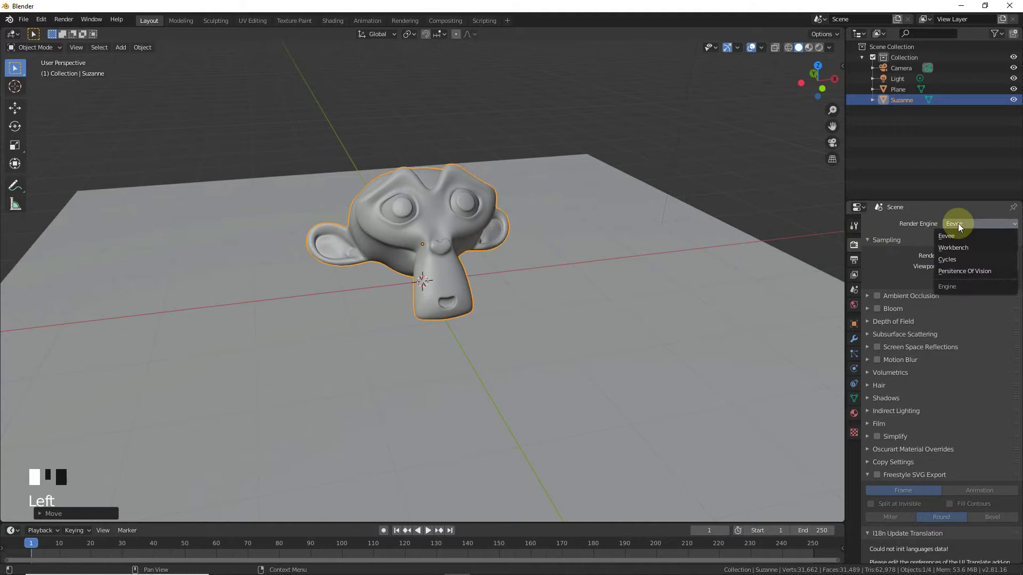
{"action": "left_click", "coordinate": [958, 224]}
{"action": "left_click", "coordinate": [958, 223]}
{"action": "left_click", "coordinate": [957, 224]}
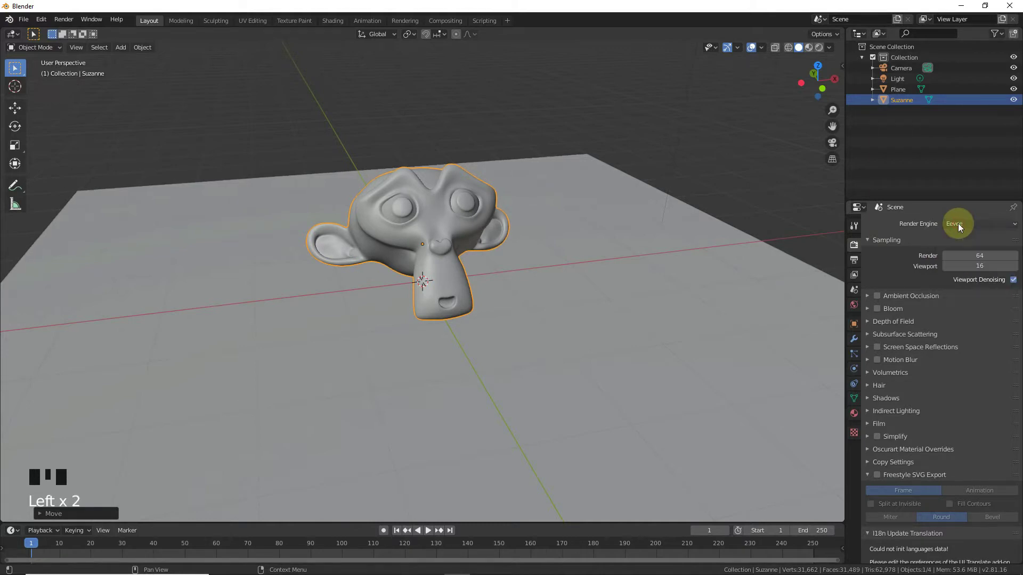
{"action": "left_click", "coordinate": [818, 47]}
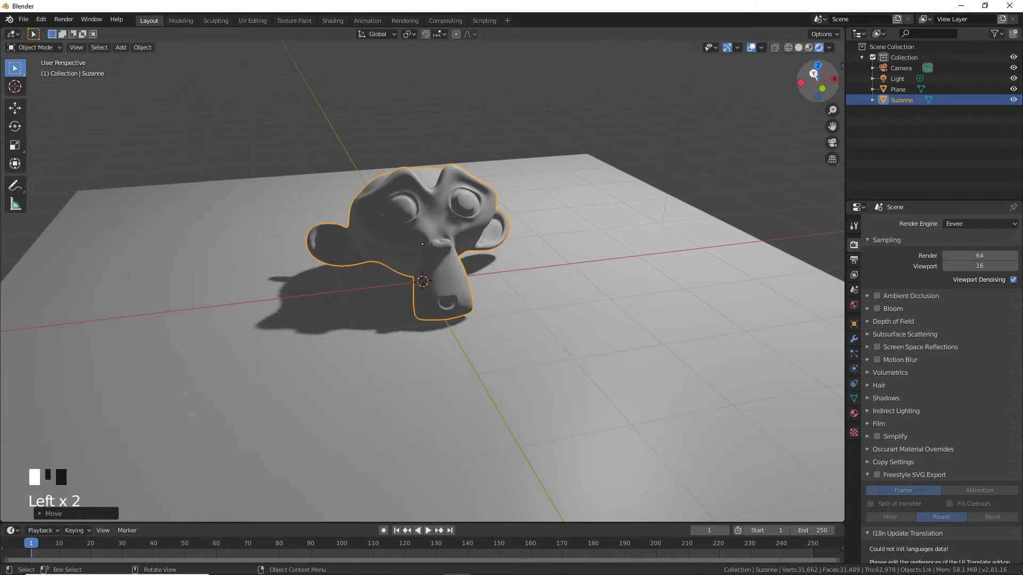
- Set the world background color to an Environment Texture and load Basic_2K_03.dds from the Basic_2K folder
{"action": "left_click_drag", "start_coordinate": [816, 80], "coordinate": [831, 86]}
{"action": "left_click", "coordinate": [854, 305]}
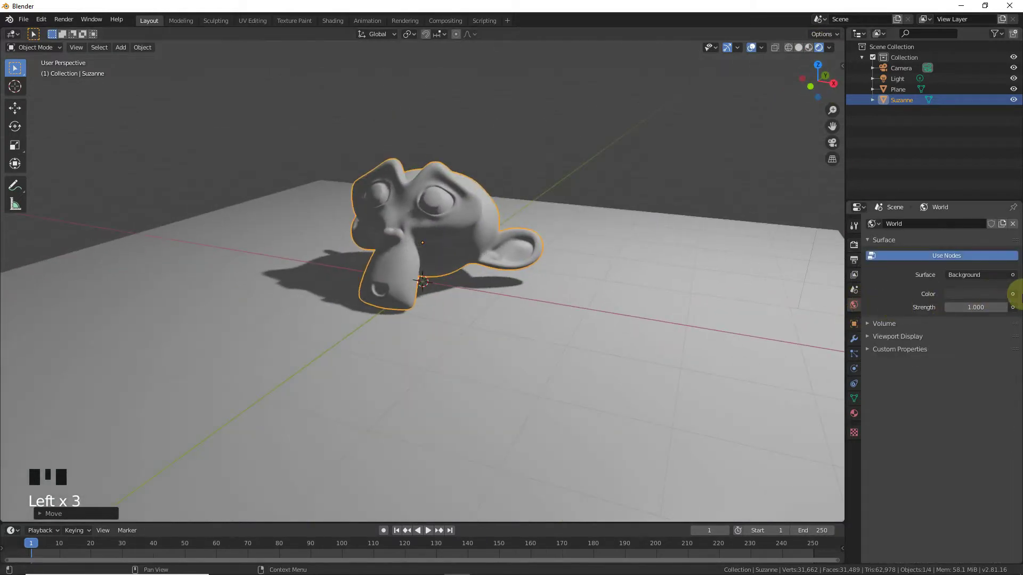
{"action": "left_click", "coordinate": [1014, 293]}
{"action": "left_click", "coordinate": [848, 347]}
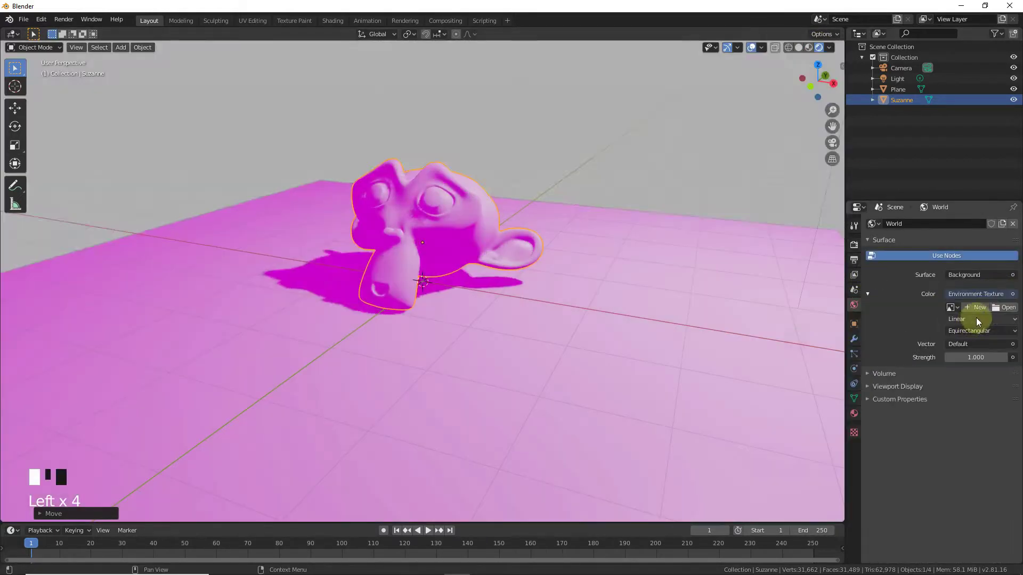
{"action": "left_click", "coordinate": [1004, 309]}
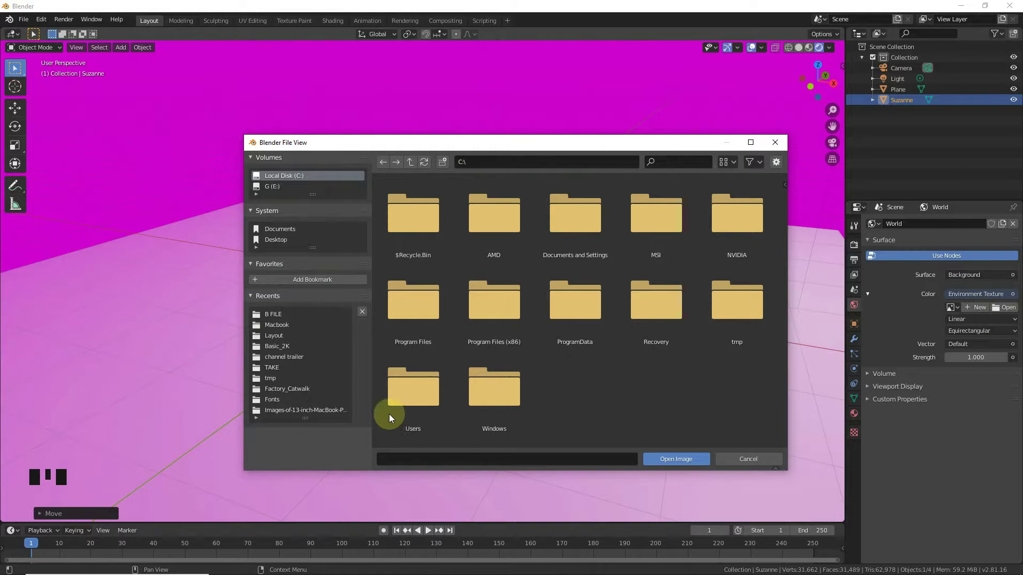
{"action": "left_click", "coordinate": [286, 349]}
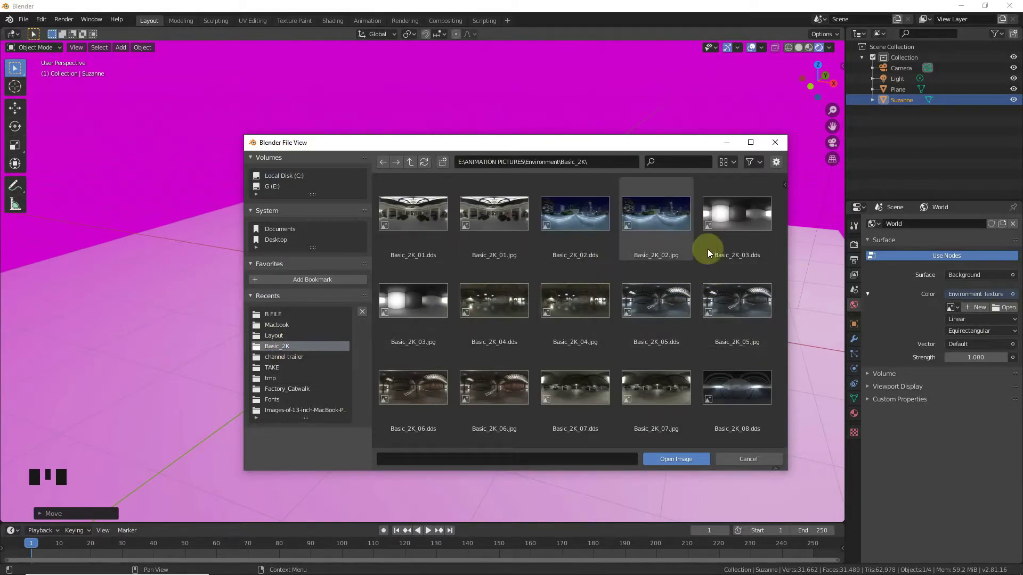
{"action": "double_click", "coordinate": [751, 222]}
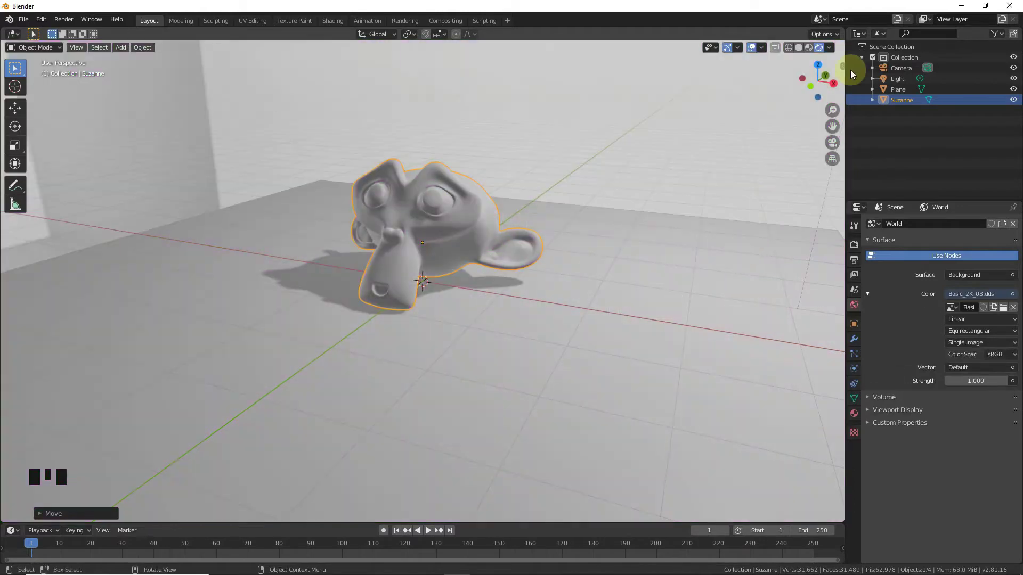
{"action": "left_click_drag", "start_coordinate": [826, 78], "coordinate": [895, 78]}
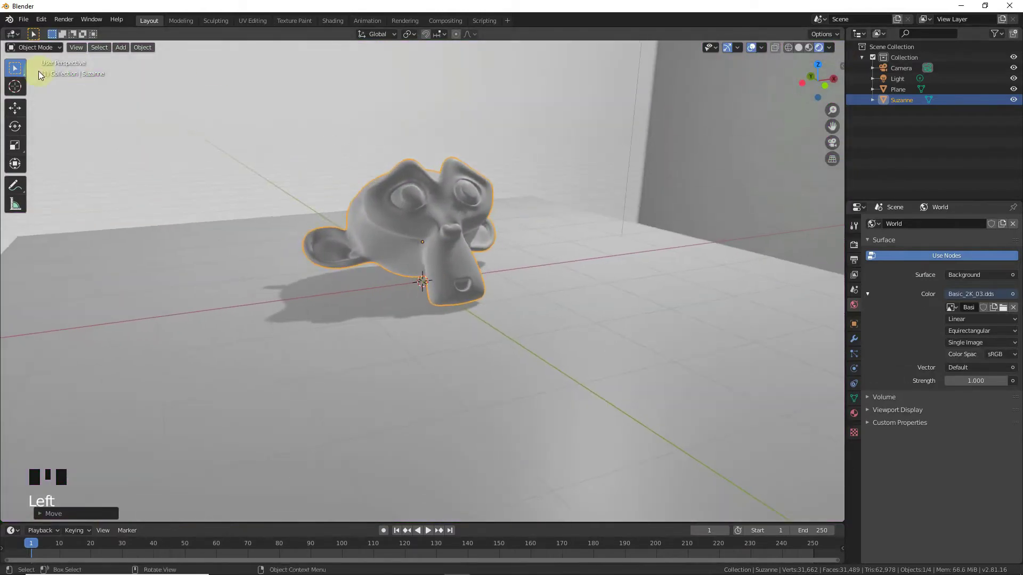
- Change the 3D viewport area to the Shader Editor and display the full World node tree
{"action": "left_click", "coordinate": [13, 34]}
{"action": "left_click", "coordinate": [41, 129]}
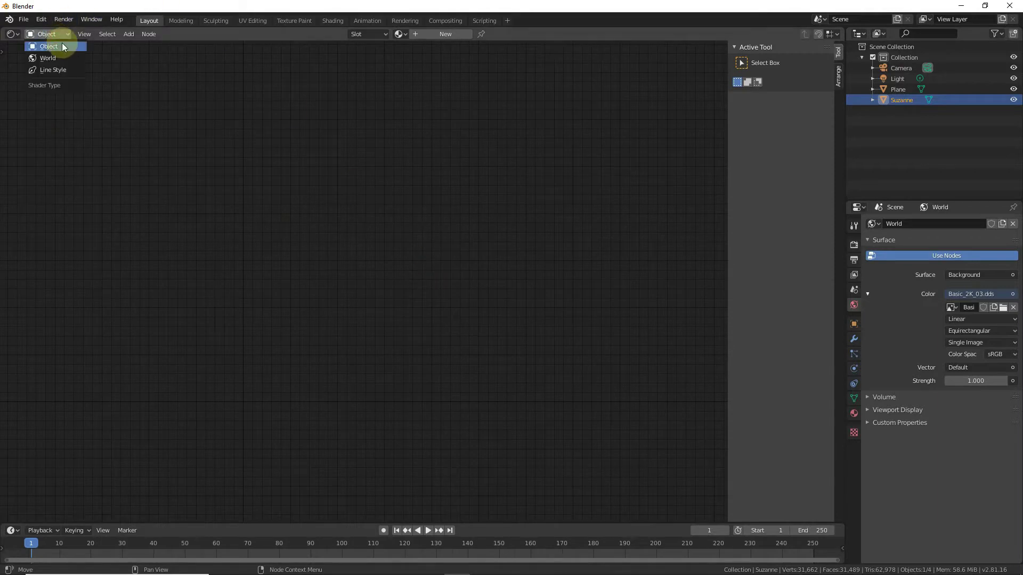
{"action": "left_click", "coordinate": [53, 58]}
{"action": "key", "text": "Home"}
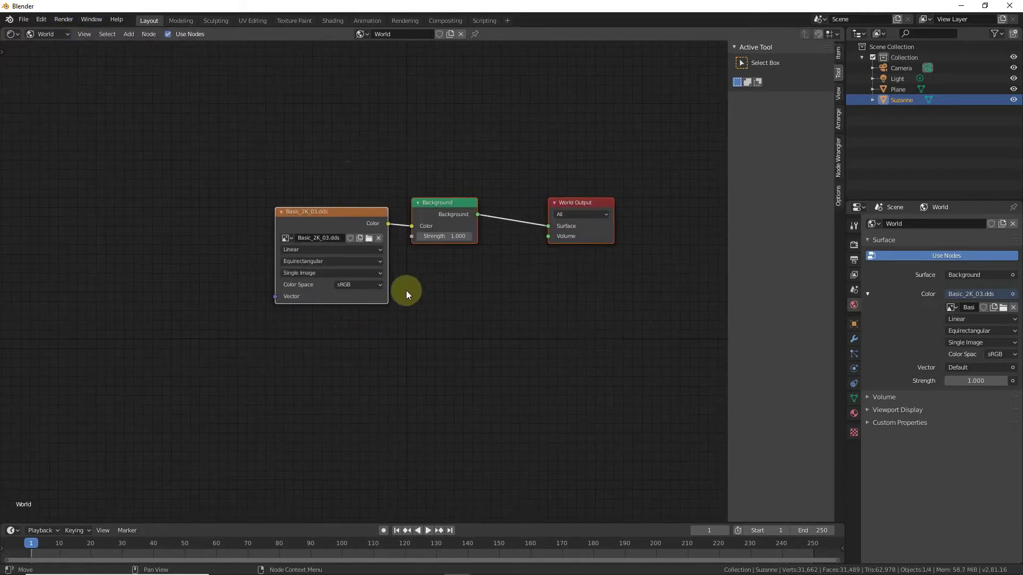
- Space out the Environment Texture and Background nodes, and insert a Mix Shader between Background and World Output
{"action": "left_click_drag", "start_coordinate": [281, 220], "coordinate": [88, 267]}
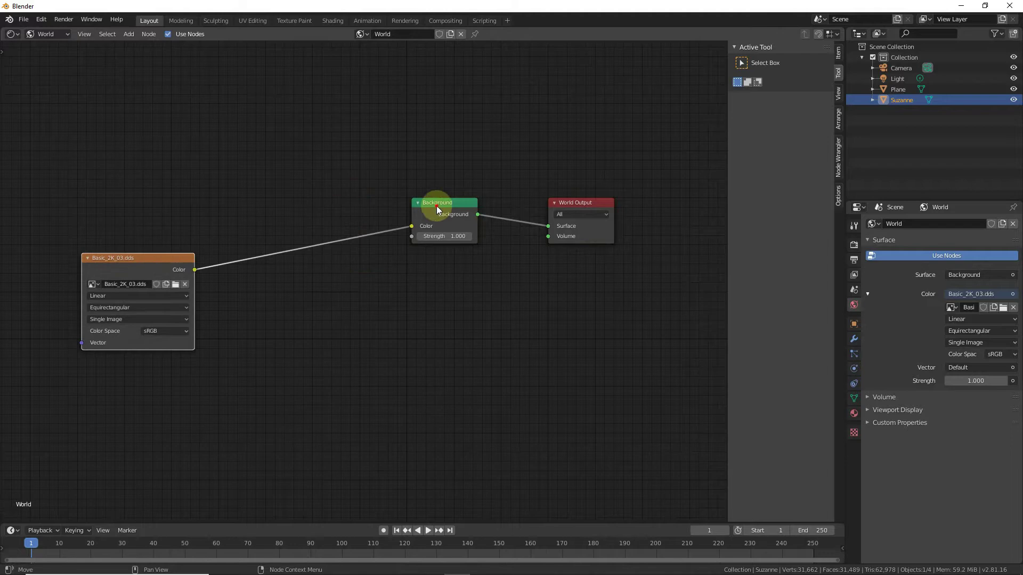
{"action": "left_click_drag", "start_coordinate": [437, 209], "coordinate": [333, 233]}
{"action": "key", "text": "shift+a"}
{"action": "left_click", "coordinate": [458, 367]}
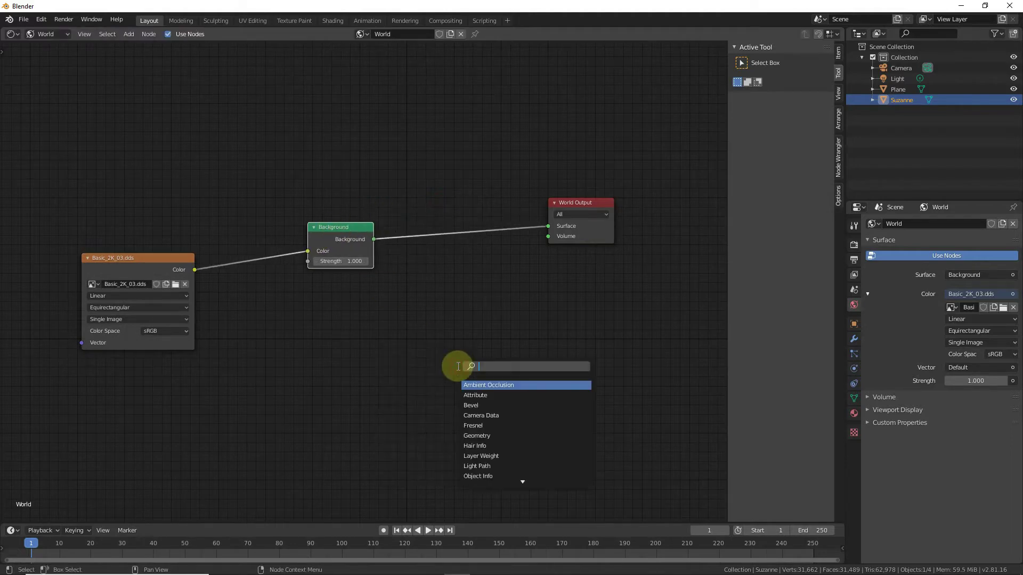
{"action": "type", "text": "mix"}
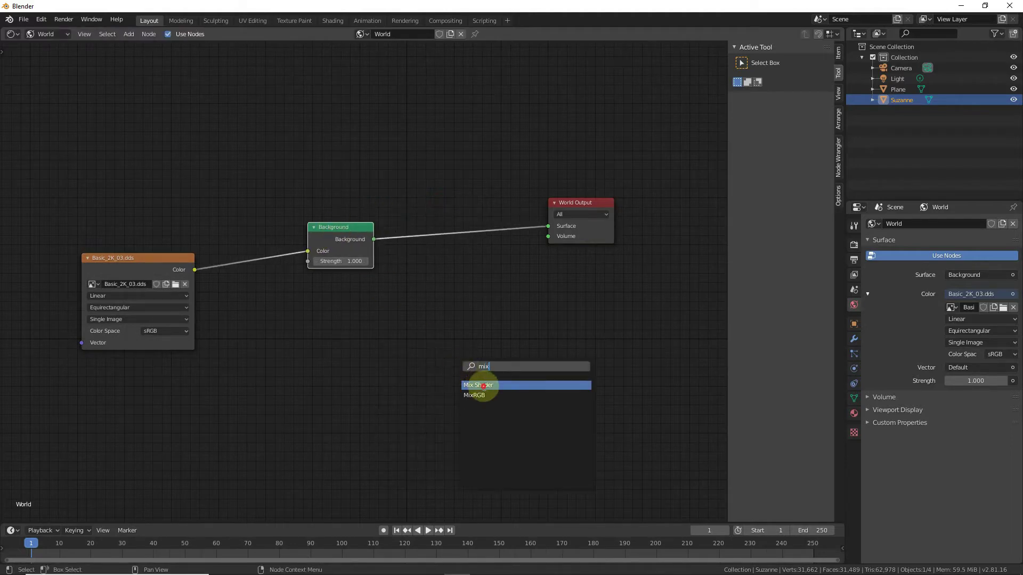
{"action": "left_click", "coordinate": [483, 385]}
{"action": "left_click", "coordinate": [465, 192]}
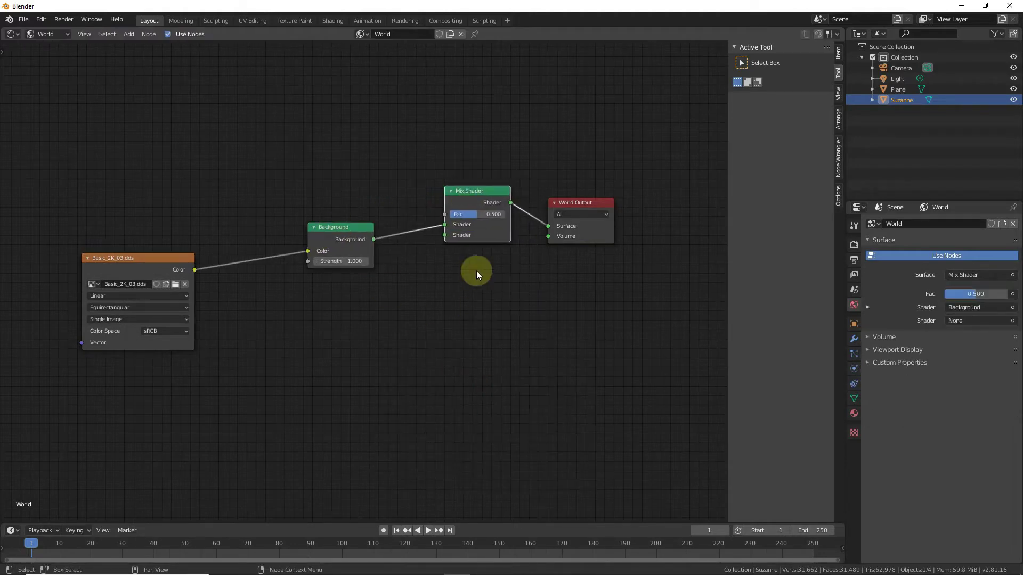
- Duplicate the Background node below the original and connect the copy to the Mix Shader's second Shader input
{"action": "left_click", "coordinate": [335, 236]}
{"action": "key", "text": "shift+d"}
{"action": "left_click", "coordinate": [395, 341]}
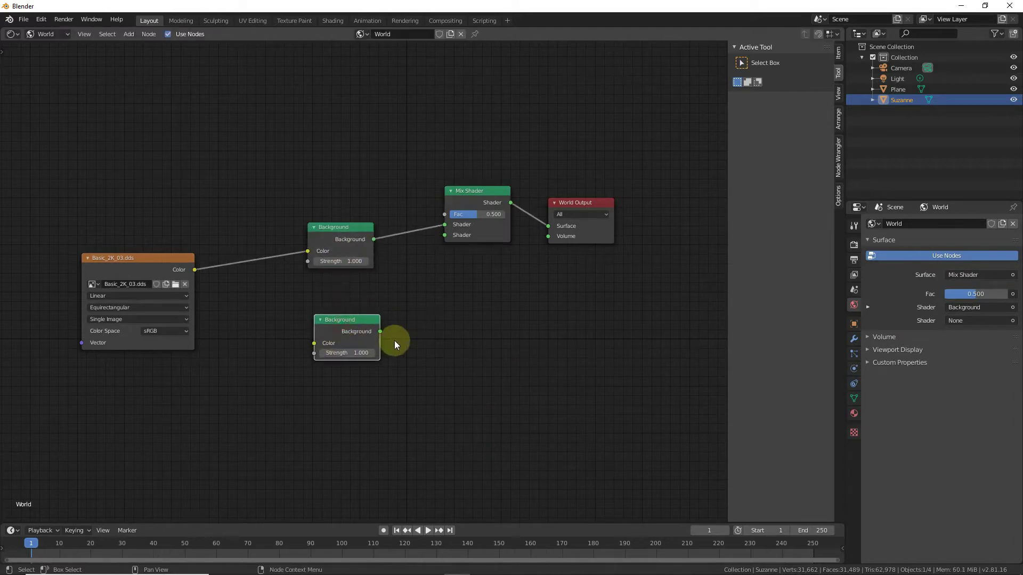
- Add a Light Path node above the Background nodes and link its Is Camera Ray output to the Mix Shader's Fac
{"action": "key", "text": "shift+a"}
{"action": "left_click", "coordinate": [487, 349]}
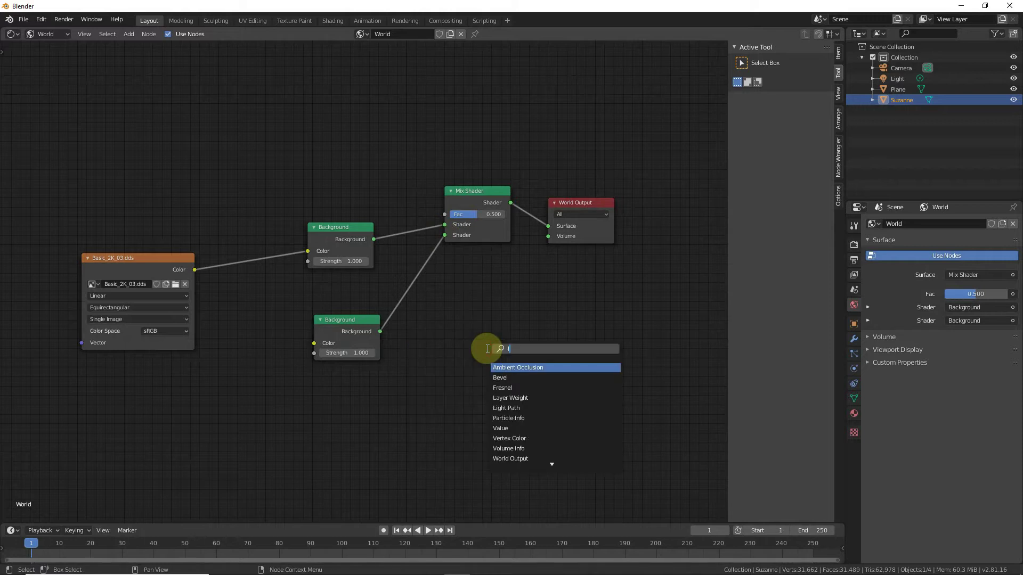
{"action": "type", "text": "light"}
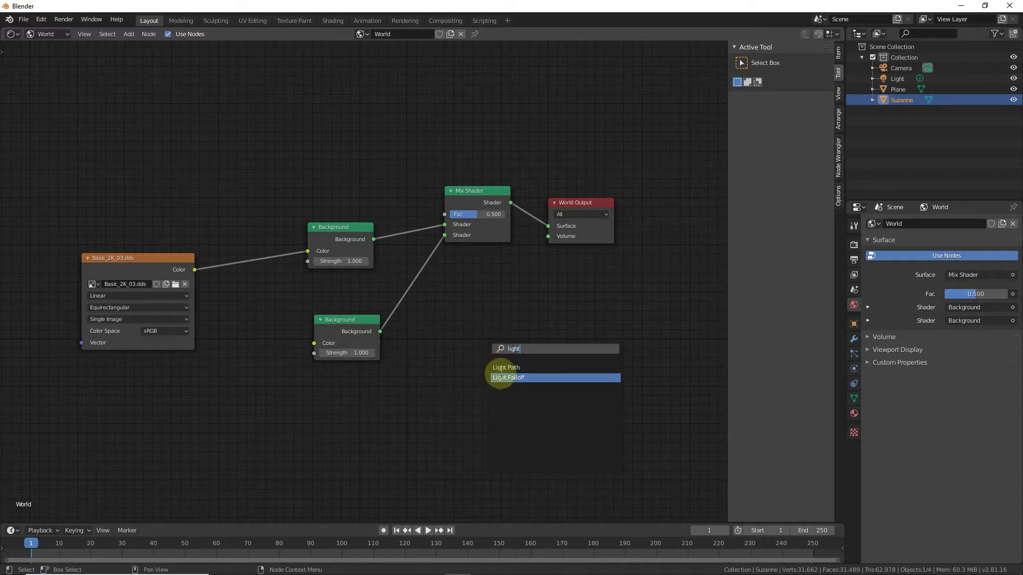
{"action": "left_click", "coordinate": [498, 369]}
{"action": "left_click", "coordinate": [259, 65]}
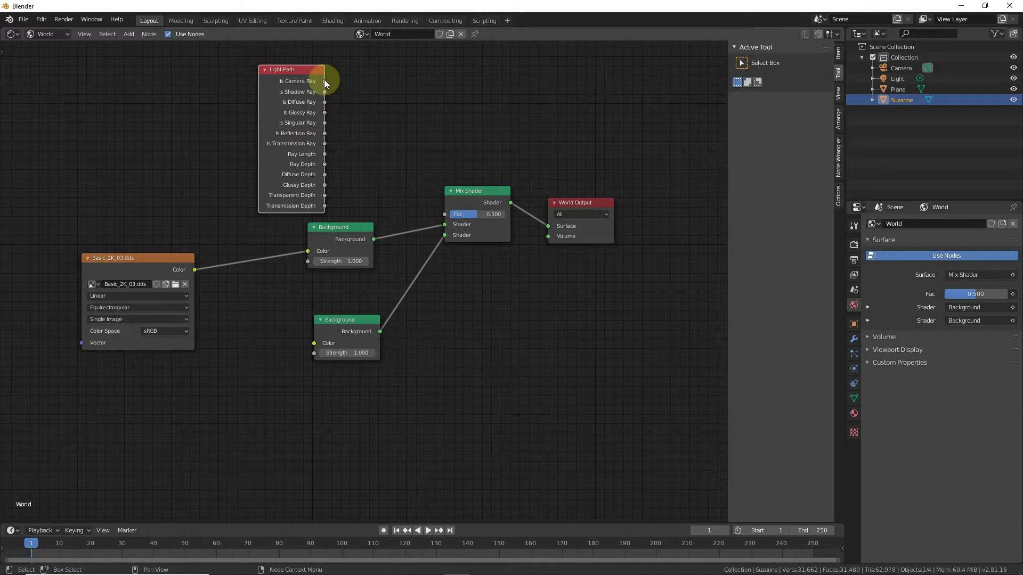
{"action": "left_click_drag", "start_coordinate": [325, 82], "coordinate": [447, 215]}
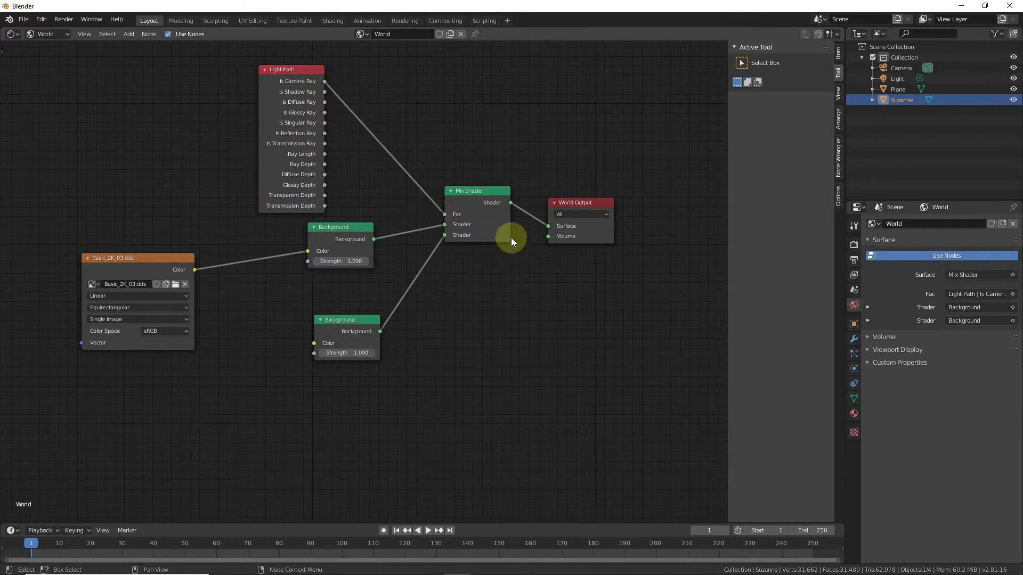
{"action": "left_click_drag", "start_coordinate": [338, 238], "coordinate": [320, 256]}
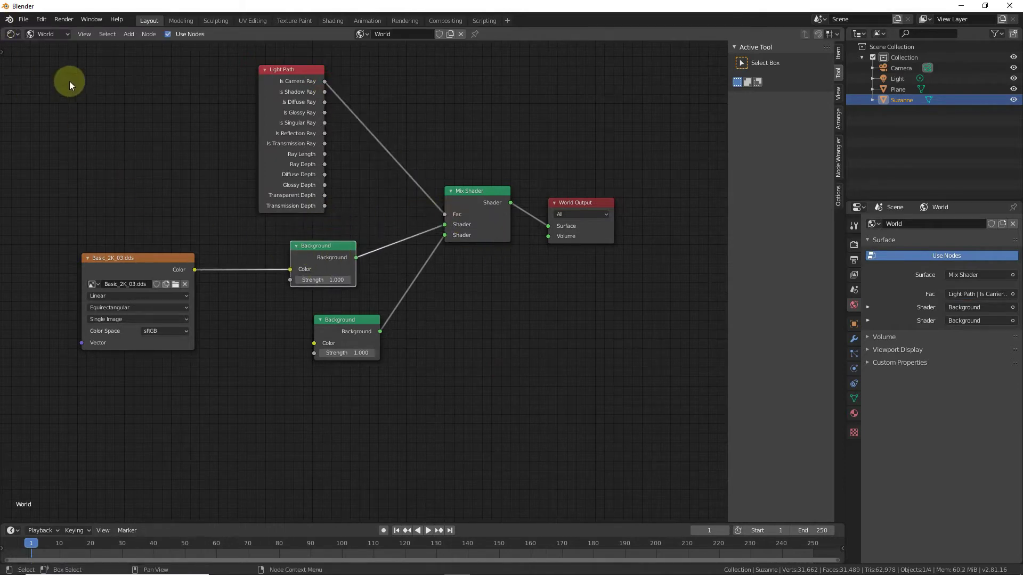
- Switch the Shader Editor area back to the 3D Viewport and view the monkey head from a slightly different angle
{"action": "left_click", "coordinate": [11, 34]}
{"action": "left_click", "coordinate": [47, 80]}
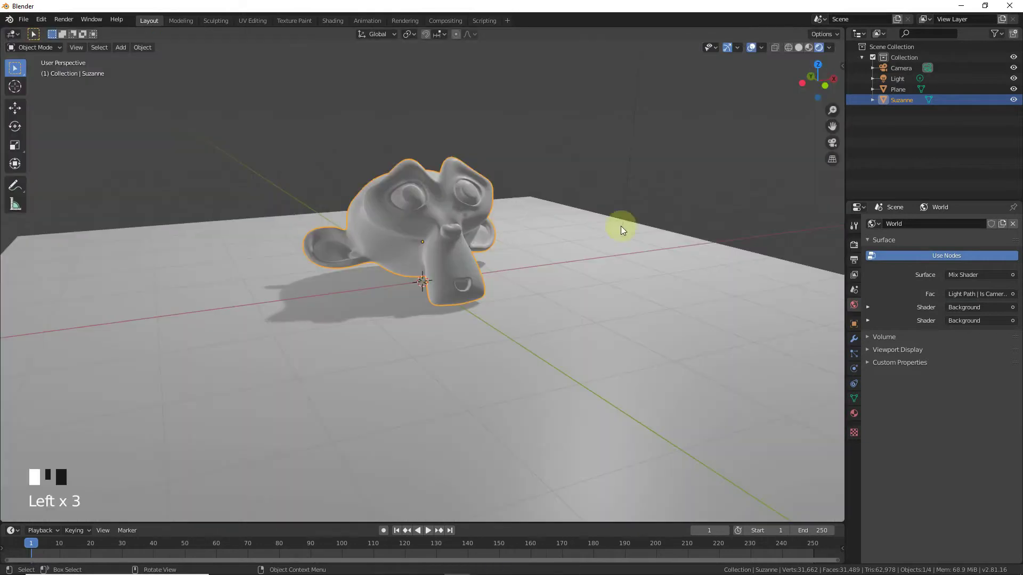
{"action": "left_click_drag", "start_coordinate": [805, 84], "coordinate": [816, 81]}
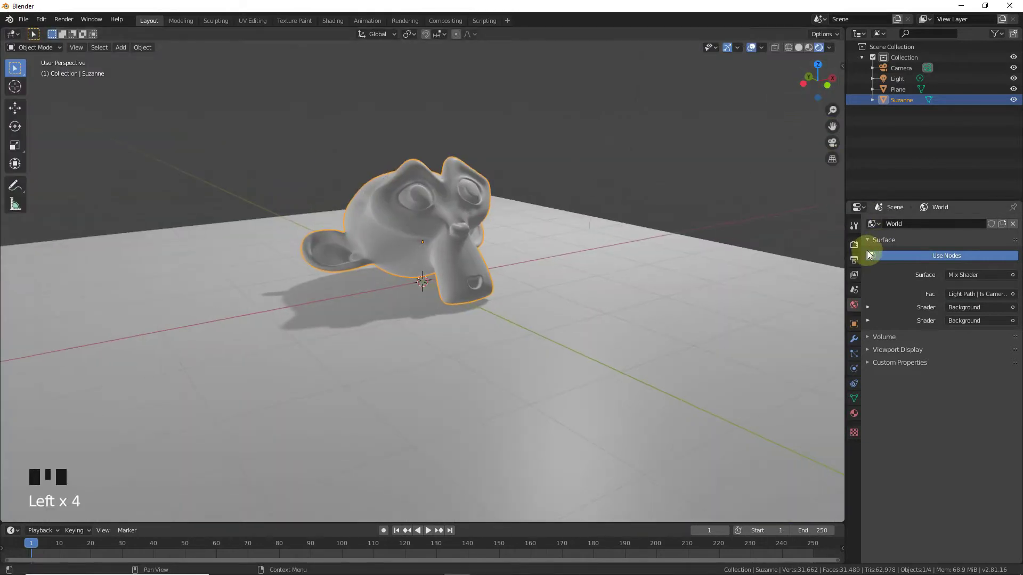
- Review the Film options in the render settings and the second Background shader's settings in the world properties
{"action": "left_click", "coordinate": [854, 245]}
{"action": "scroll", "coordinate": [879, 387], "scroll_direction": "down", "scroll_amount": 2}
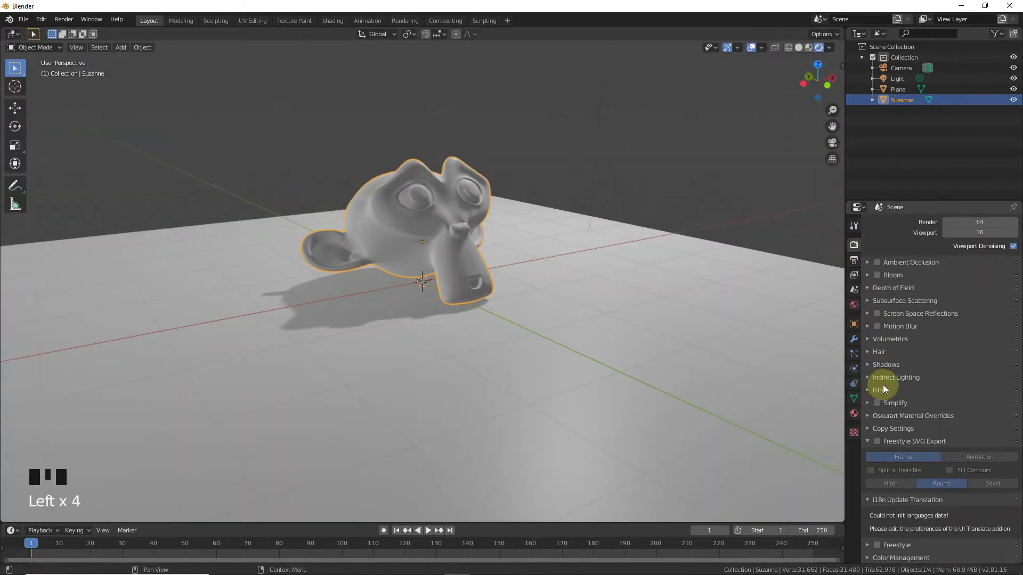
{"action": "left_click", "coordinate": [883, 389]}
{"action": "left_click", "coordinate": [1004, 406]}
{"action": "left_click", "coordinate": [1004, 406]}
{"action": "left_click", "coordinate": [939, 407]}
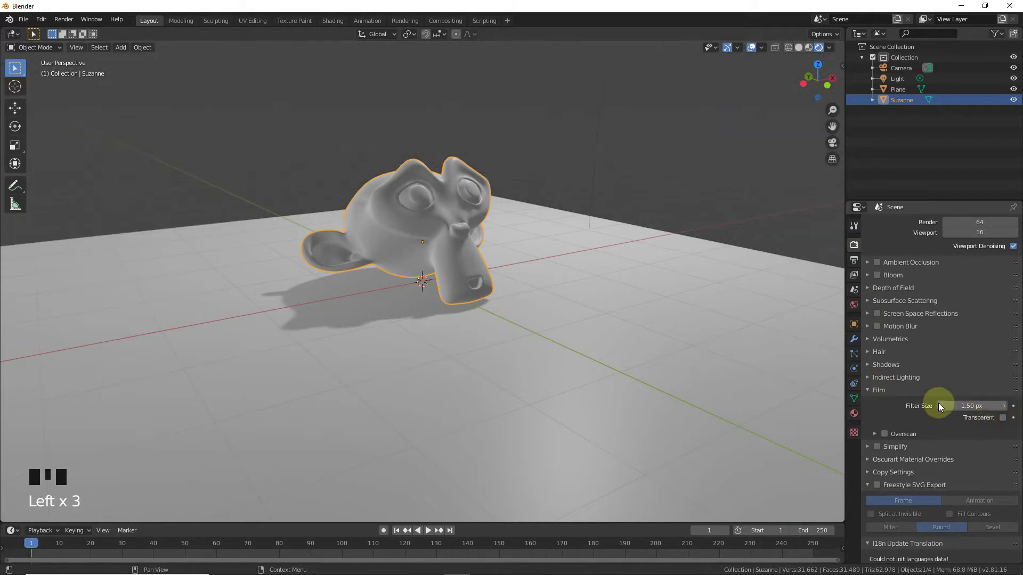
{"action": "scroll", "coordinate": [876, 386], "scroll_direction": "down", "scroll_amount": 2}
{"action": "left_click", "coordinate": [854, 305]}
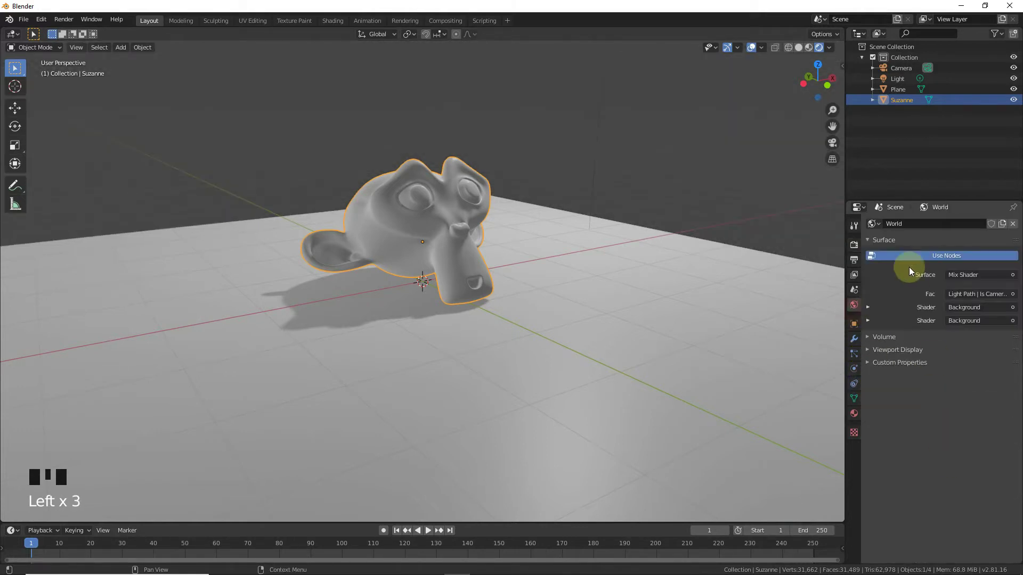
{"action": "left_click", "coordinate": [868, 320]}
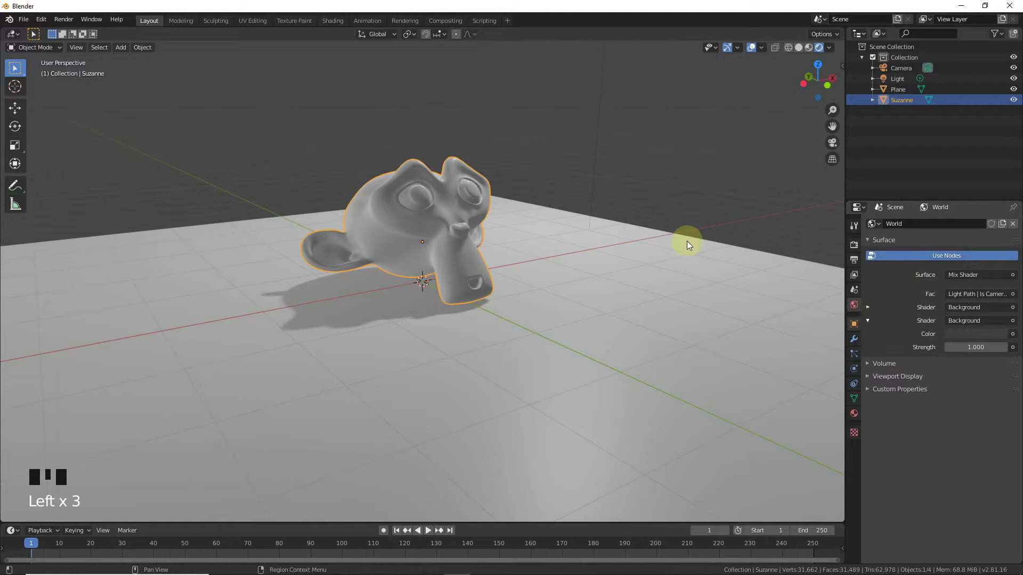
- Split the 3D viewport vertically and make the new area a Shader Editor with its sidebar hidden
{"action": "left_click", "coordinate": [13, 34]}
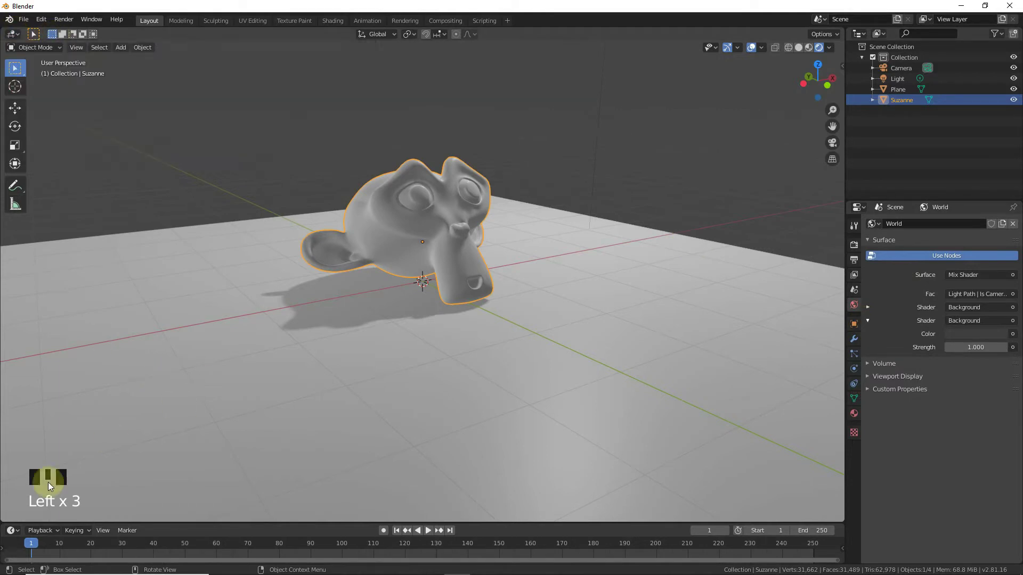
{"action": "left_click_drag", "start_coordinate": [42, 510], "coordinate": [333, 373]}
{"action": "left_click", "coordinate": [14, 37]}
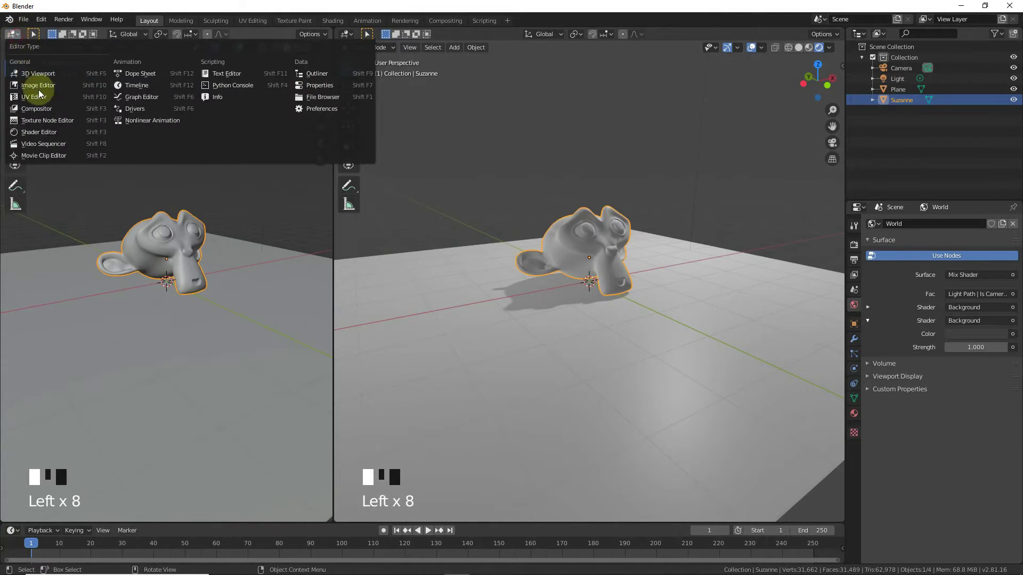
{"action": "left_click", "coordinate": [48, 131]}
{"action": "key", "text": "n"}
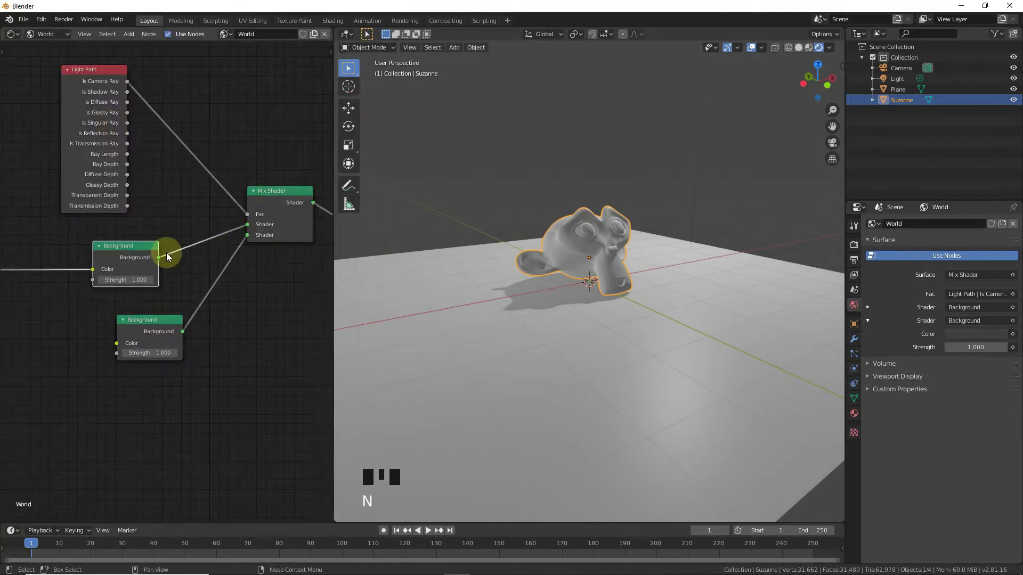
- Try a strength of 14.1 on the duplicated lower Background node, and reset it to 1
{"action": "scroll", "coordinate": [201, 292], "scroll_direction": "up", "scroll_amount": 2}
{"action": "left_click_drag", "start_coordinate": [151, 372], "coordinate": [224, 372]}
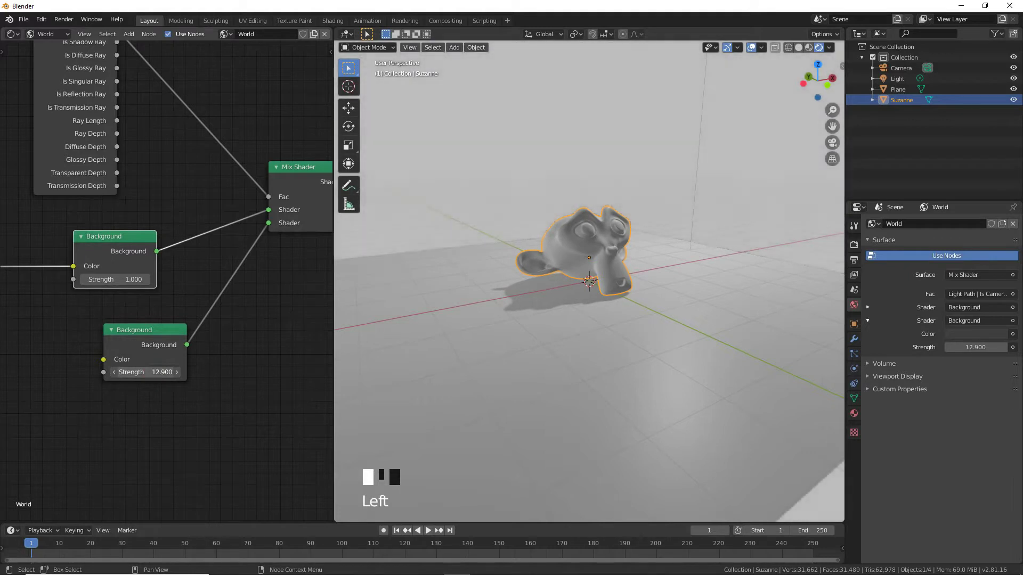
{"action": "left_click", "coordinate": [152, 372]}
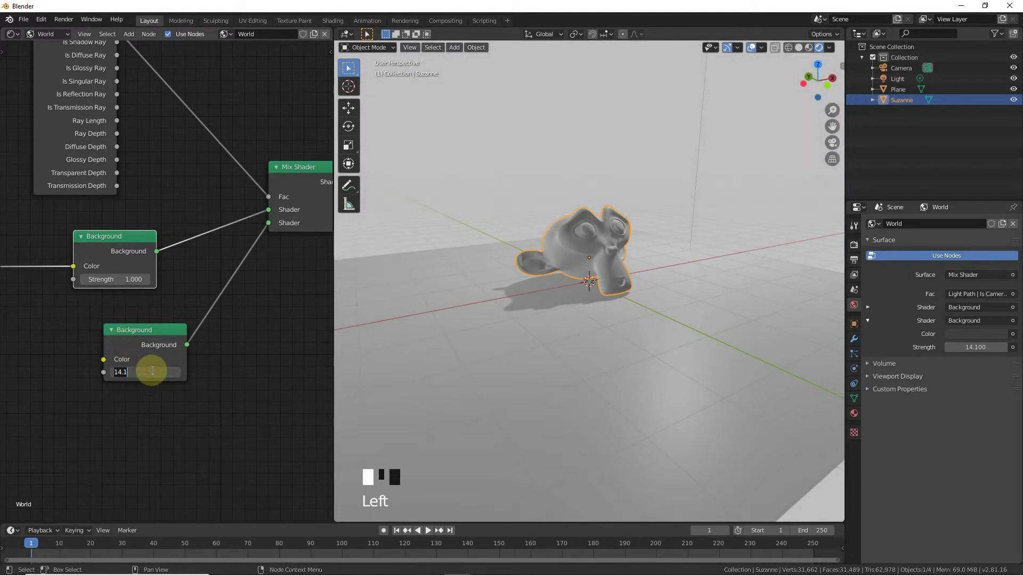
{"action": "type", "text": "1"}
{"action": "left_click", "coordinate": [151, 420]}
- Try a strength of about 7.6 on the Background node fed by the environment texture, and reset it to 1
{"action": "left_click_drag", "start_coordinate": [112, 279], "coordinate": [157, 277]}
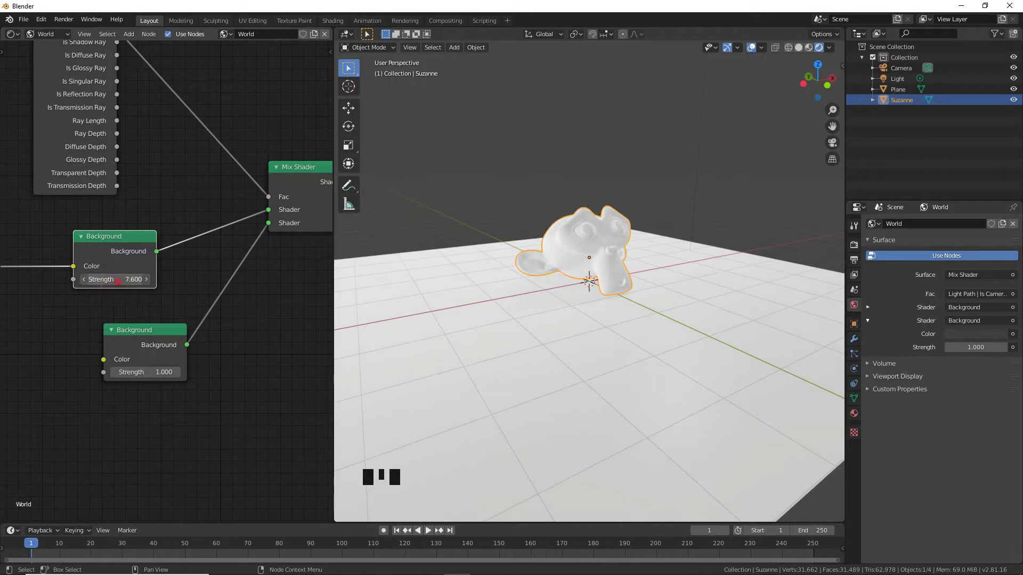
{"action": "left_click", "coordinate": [54, 358]}
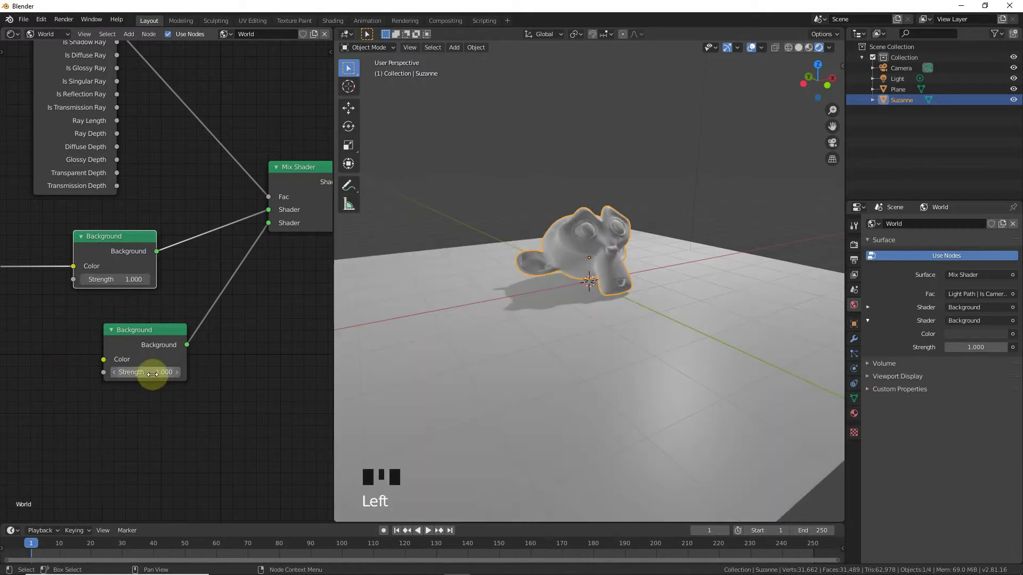
- Set the strength of the lower Background node, the one without a colour input, to 20
{"action": "type", "text": "20"}
{"action": "left_click", "coordinate": [119, 441]}
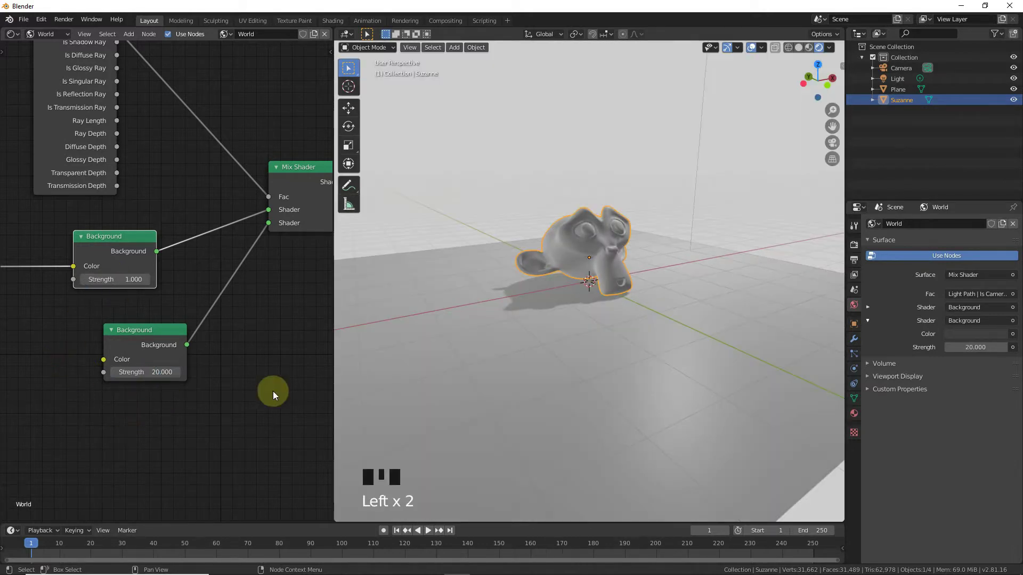
- Select the ground plane and give it a new material
{"action": "left_click", "coordinate": [649, 326]}
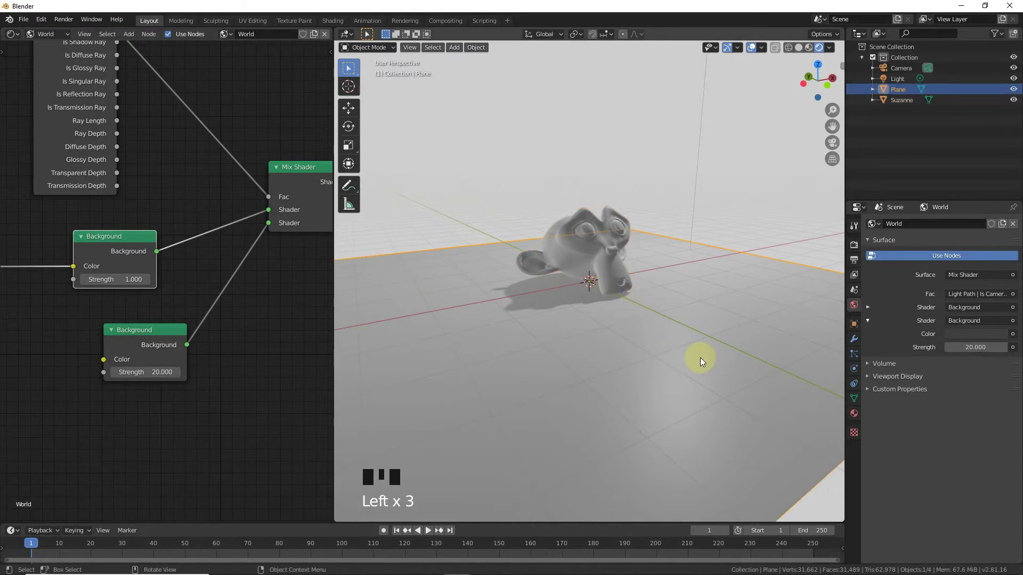
{"action": "left_click", "coordinate": [854, 415]}
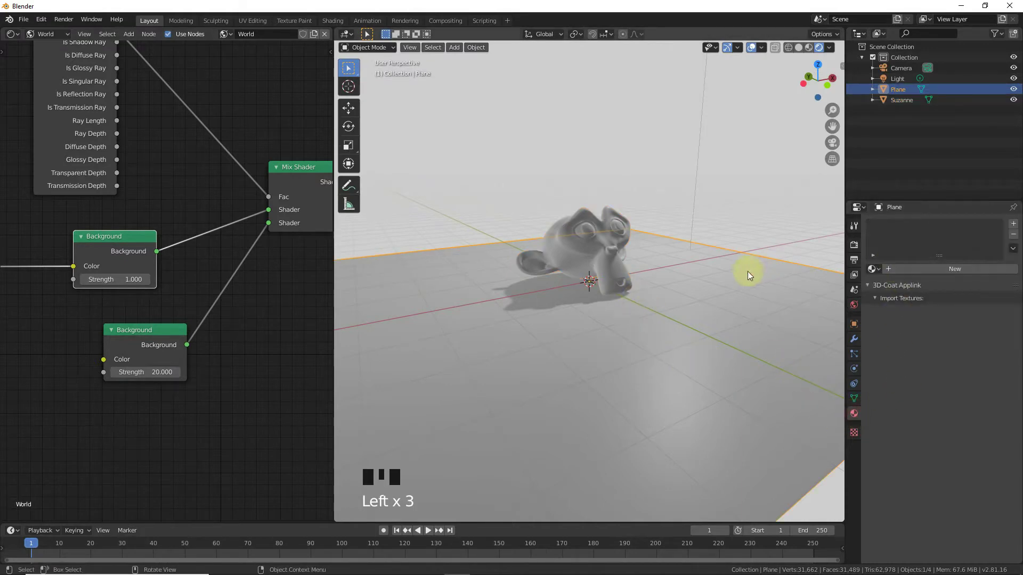
{"action": "left_click", "coordinate": [933, 268]}
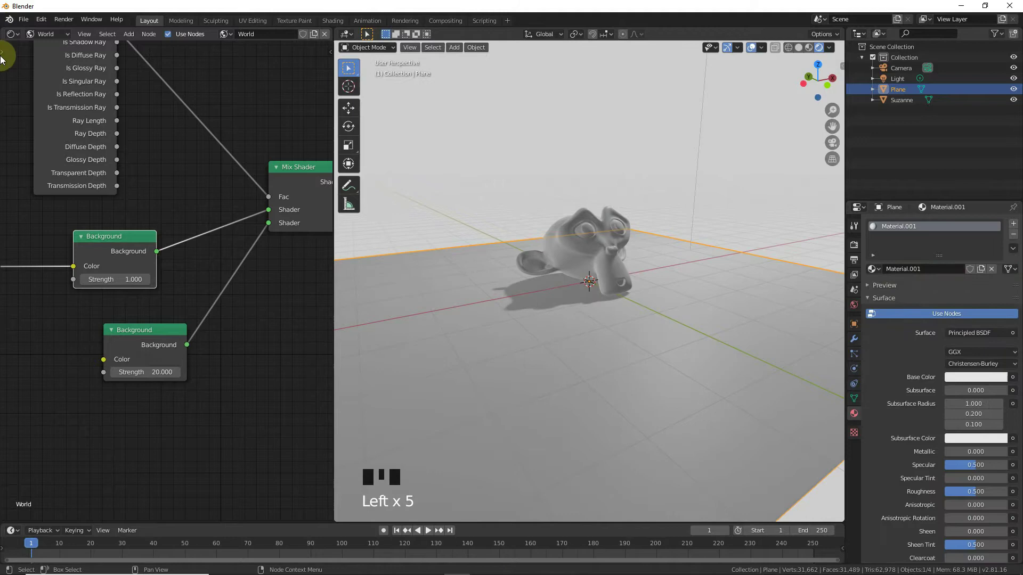
- Switch the Shader Editor to the plane's object material, and widen both the node area and the 3D viewport
{"action": "left_click", "coordinate": [46, 34]}
{"action": "left_click", "coordinate": [49, 46]}
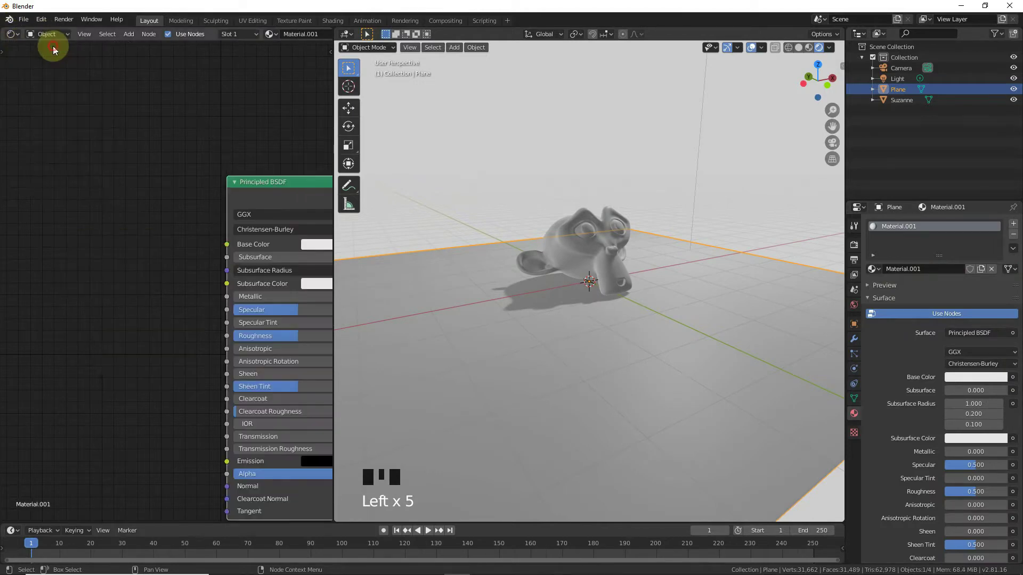
{"action": "middle_click_drag", "start_coordinate": [205, 369], "coordinate": [220, 354]}
{"action": "scroll", "coordinate": [159, 334], "scroll_direction": "down", "scroll_amount": 7}
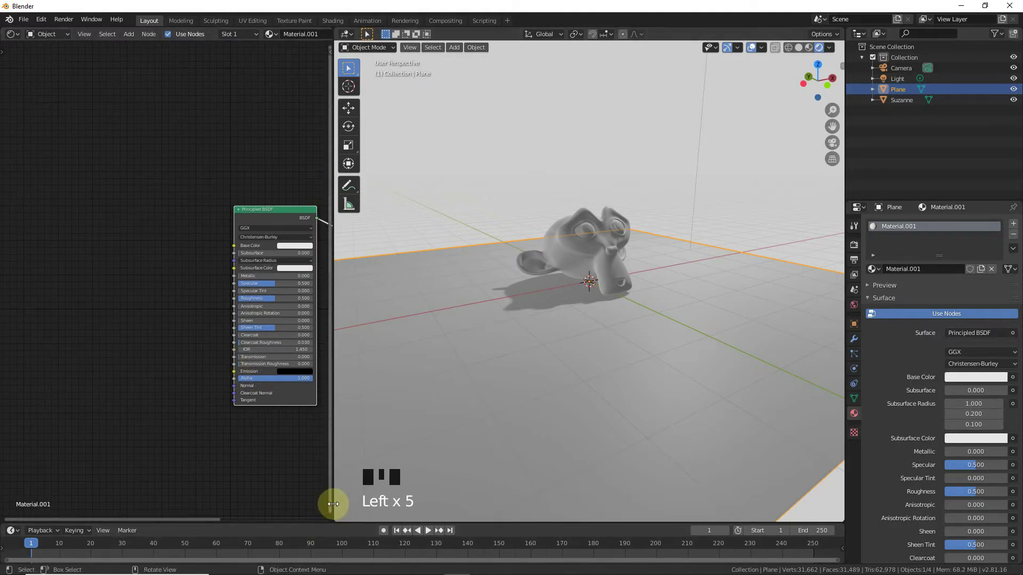
{"action": "left_click_drag", "start_coordinate": [334, 505], "coordinate": [417, 493]}
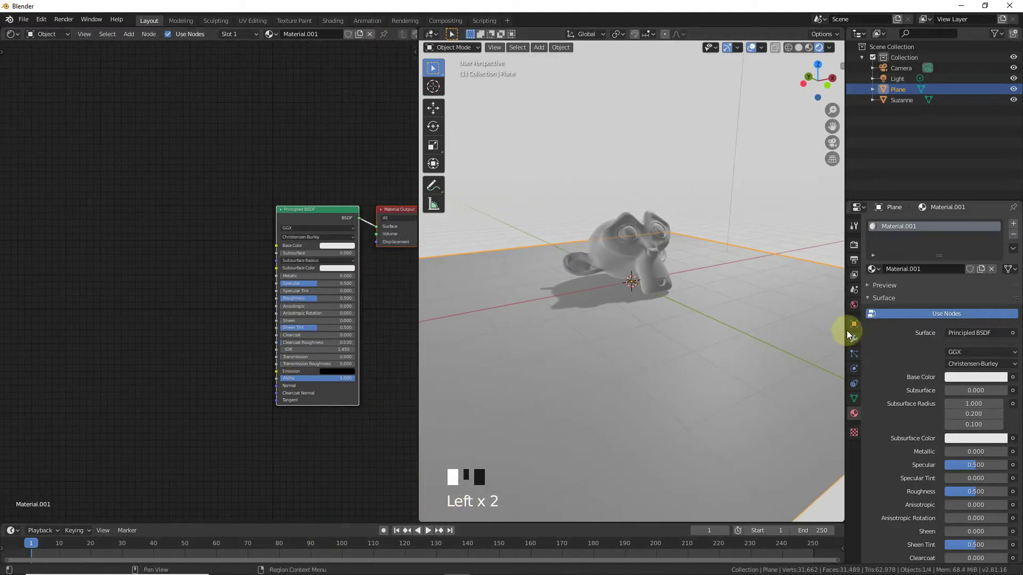
{"action": "left_click", "coordinate": [865, 332]}
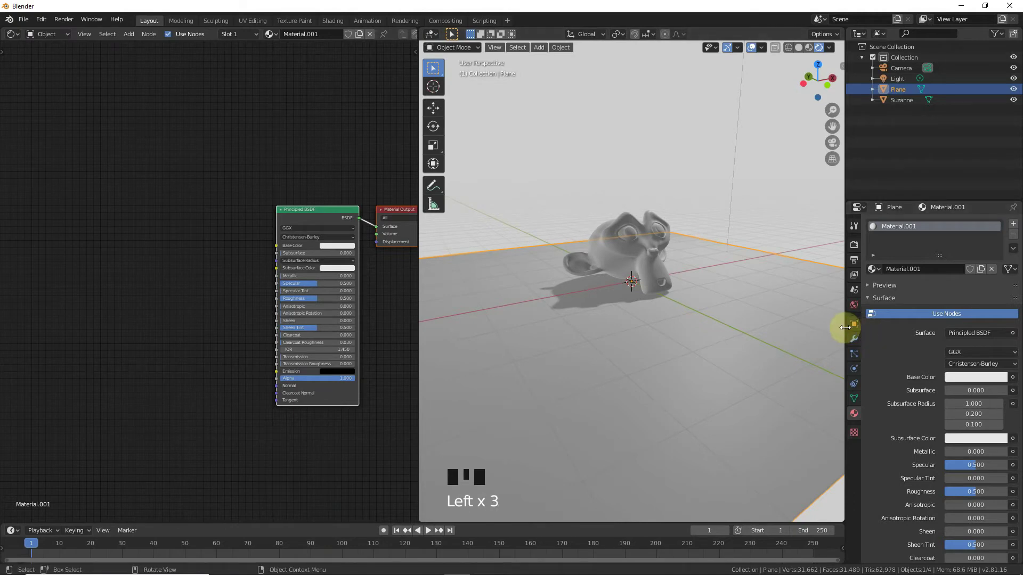
{"action": "left_click_drag", "start_coordinate": [845, 328], "coordinate": [889, 322]}
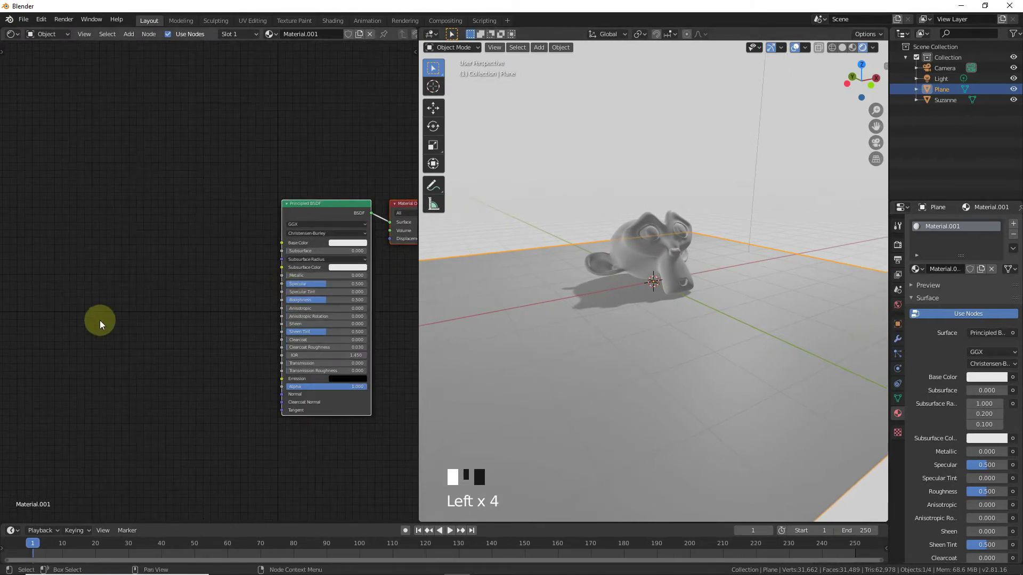
- Add a ColorRamp node and place it just before the Principled BSDF
{"action": "key", "text": "shift+a"}
{"action": "key", "text": "Return"}
{"action": "type", "text": "c"}
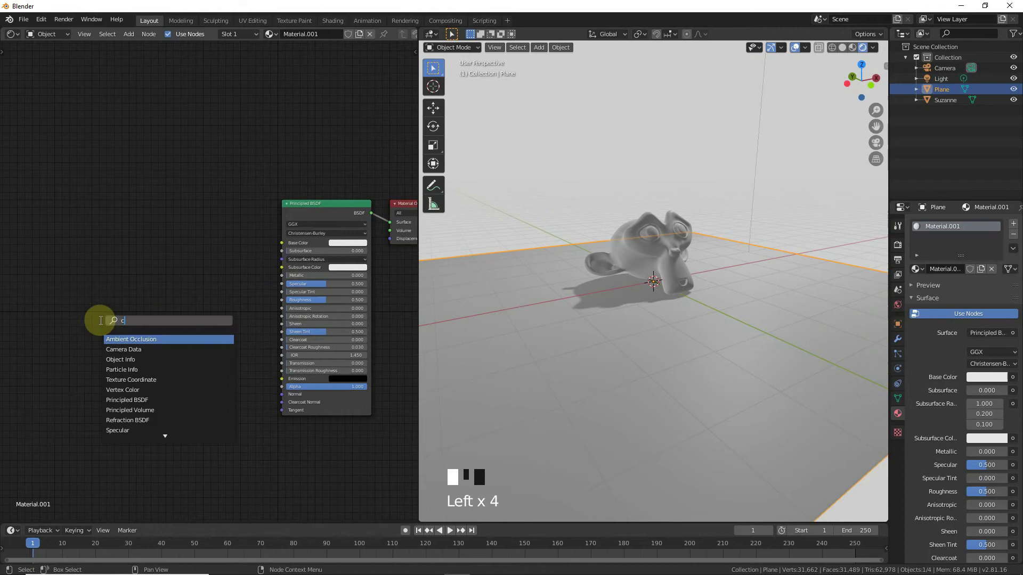
{"action": "type", "text": "olo"}
{"action": "left_click", "coordinate": [131, 349]}
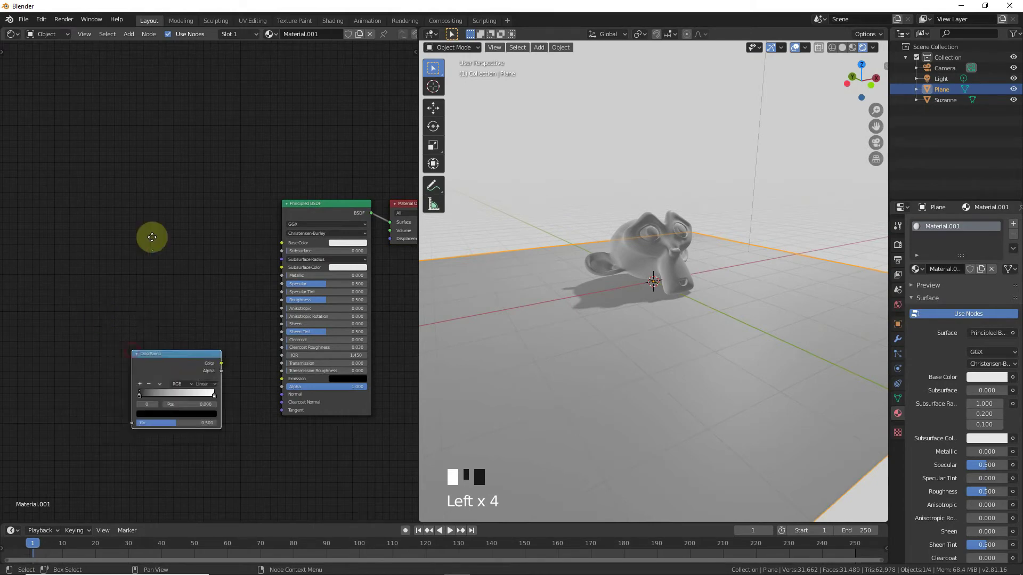
{"action": "left_click", "coordinate": [161, 212]}
- Add a Shader to RGB node and place it in front of the ColorRamp
{"action": "key", "text": "shift+a"}
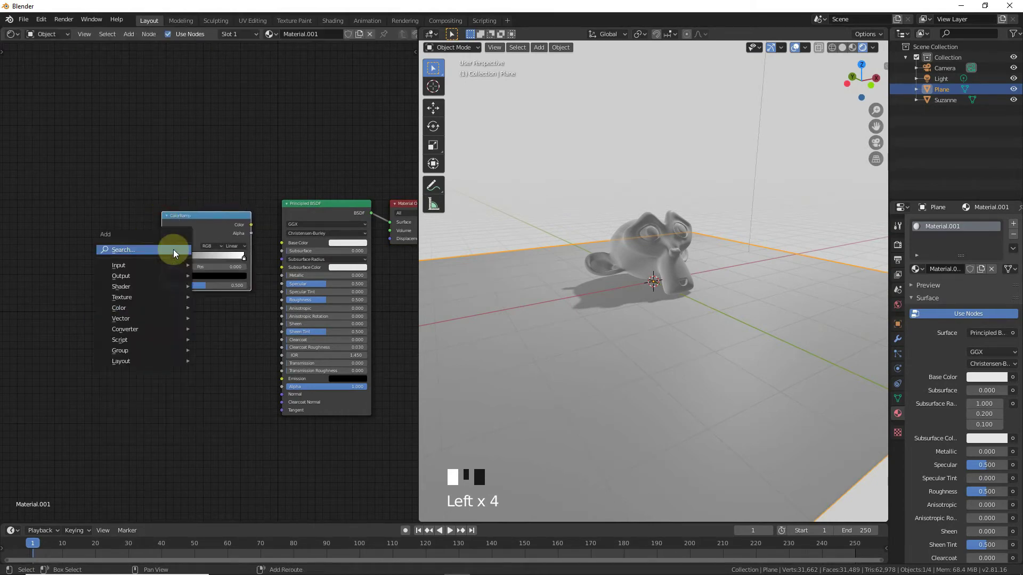
{"action": "left_click", "coordinate": [174, 251]}
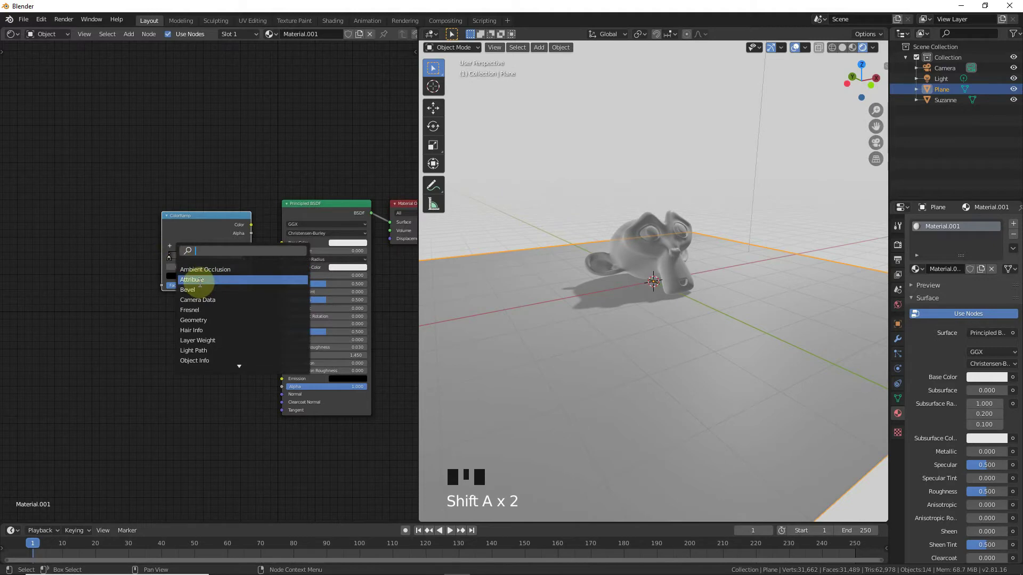
{"action": "type", "text": "shader"}
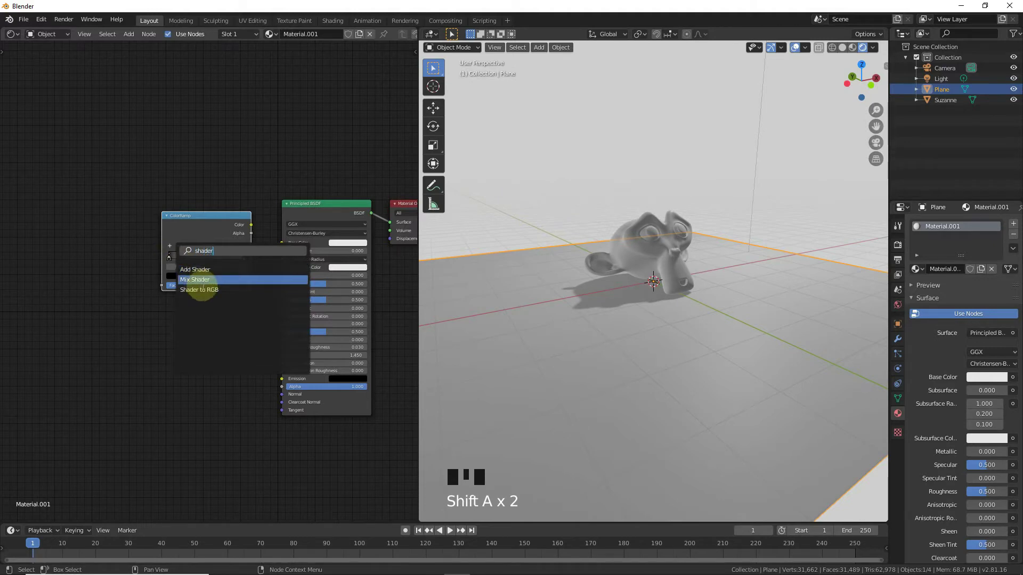
{"action": "left_click", "coordinate": [200, 290]}
{"action": "left_click", "coordinate": [88, 253]}
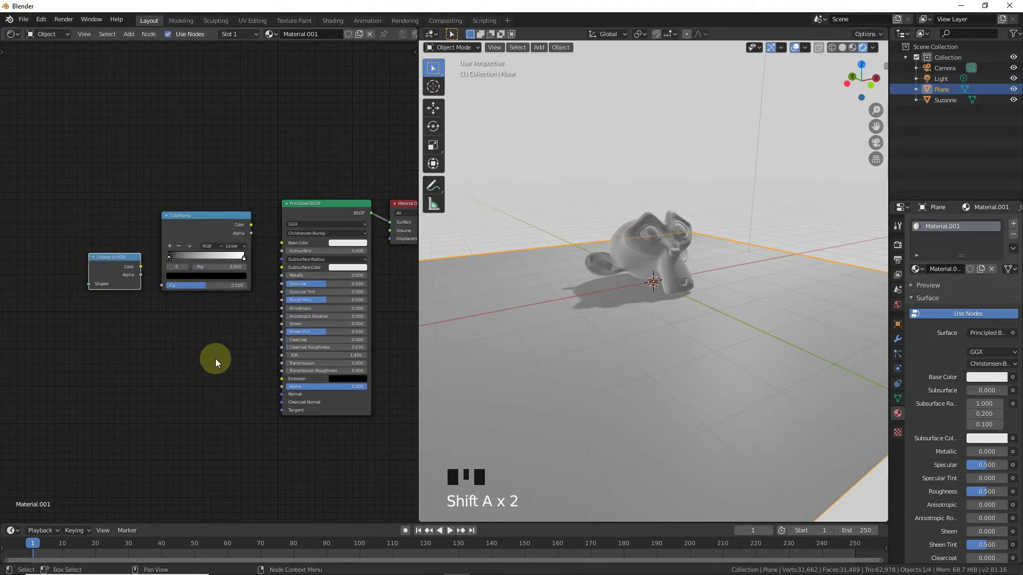
- Add a Diffuse BSDF node and place it in front of the Shader to RGB node
{"action": "key", "text": "shift+a"}
{"action": "left_click", "coordinate": [216, 358]}
{"action": "type", "text": "d"}
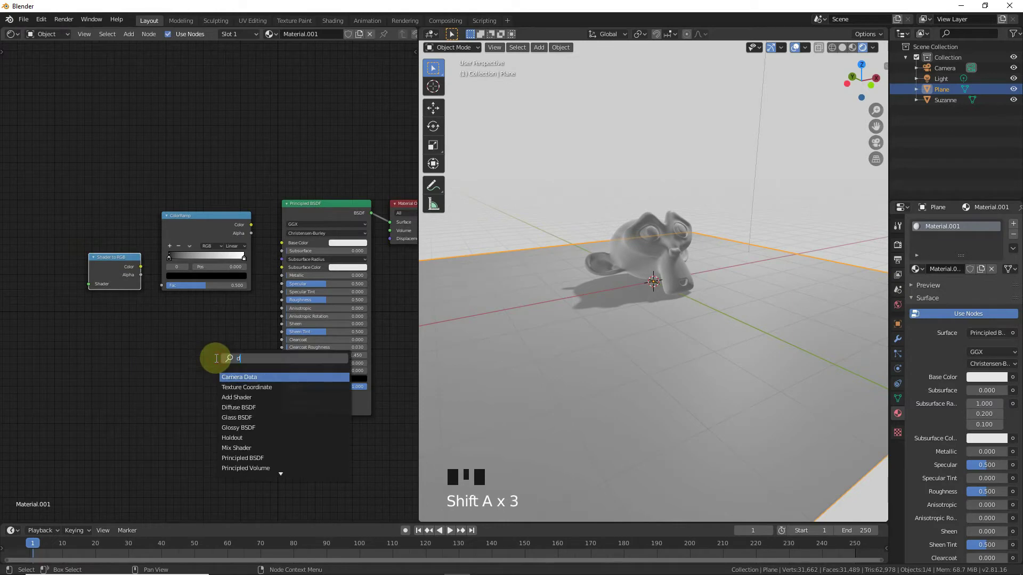
{"action": "type", "text": "iff"}
{"action": "left_click", "coordinate": [237, 378]}
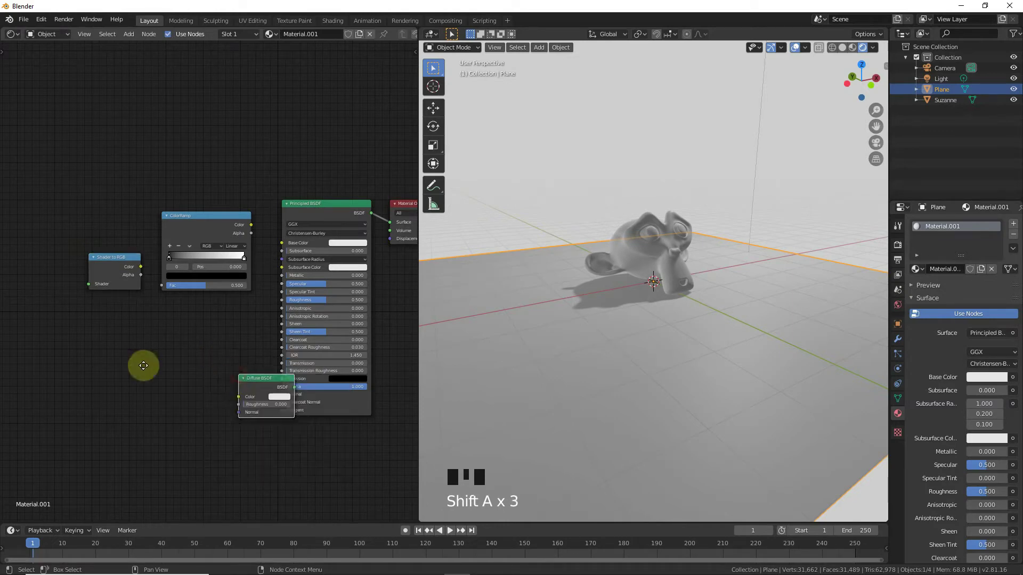
{"action": "left_click", "coordinate": [8, 270]}
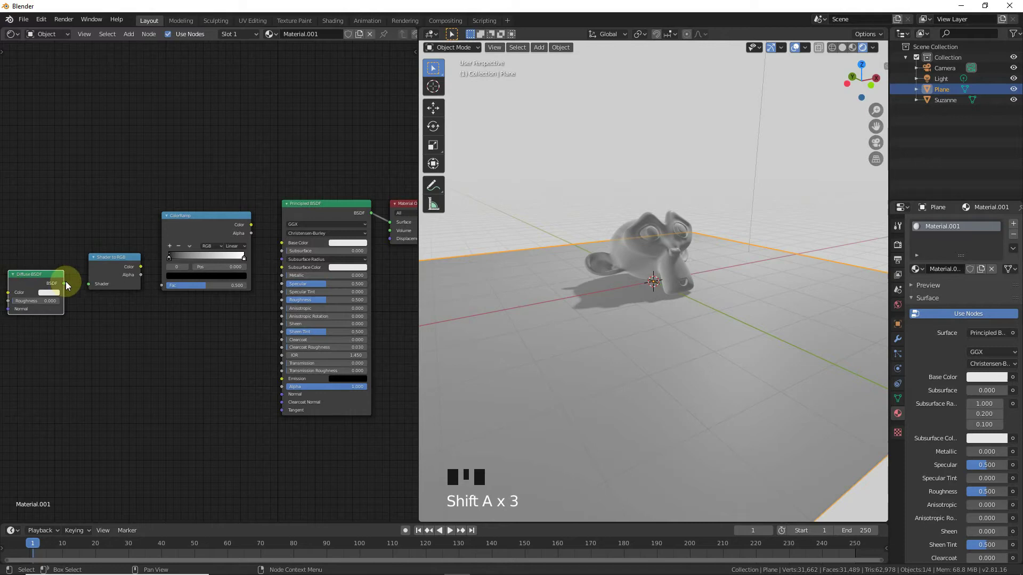
- Link Diffuse BSDF through Shader to RGB into the ColorRamp's Fac, and the ColorRamp's Color into the Principled BSDF's Alpha
{"action": "left_click_drag", "start_coordinate": [65, 282], "coordinate": [82, 285]}
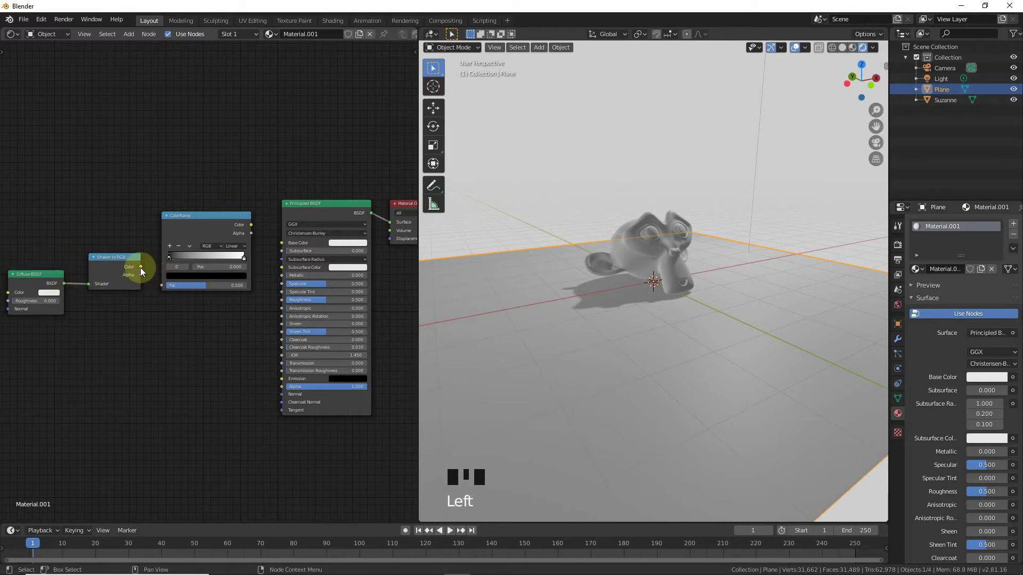
{"action": "left_click_drag", "start_coordinate": [152, 276], "coordinate": [162, 286]}
{"action": "left_click", "coordinate": [250, 225]}
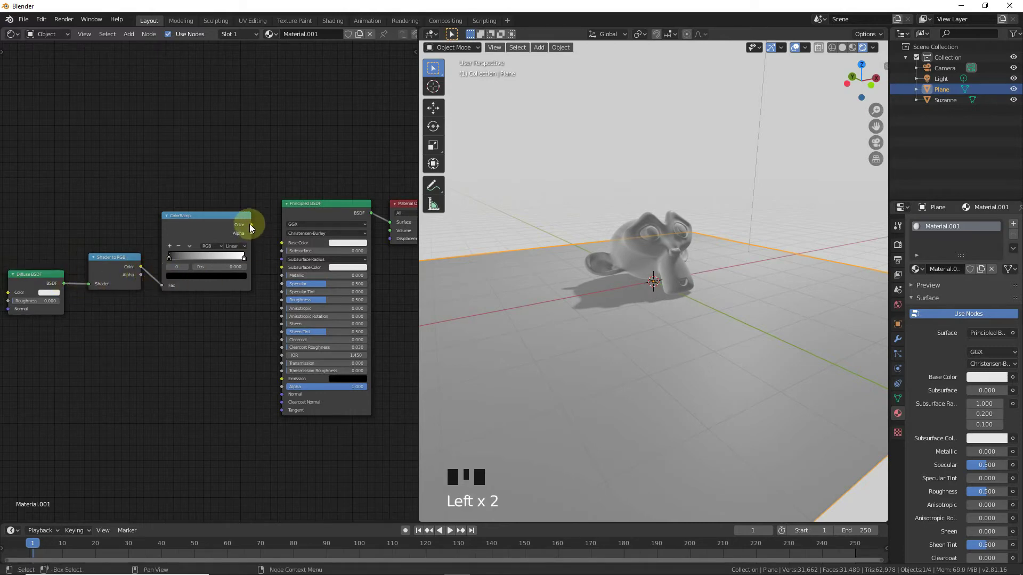
{"action": "left_click_drag", "start_coordinate": [249, 224], "coordinate": [281, 387]}
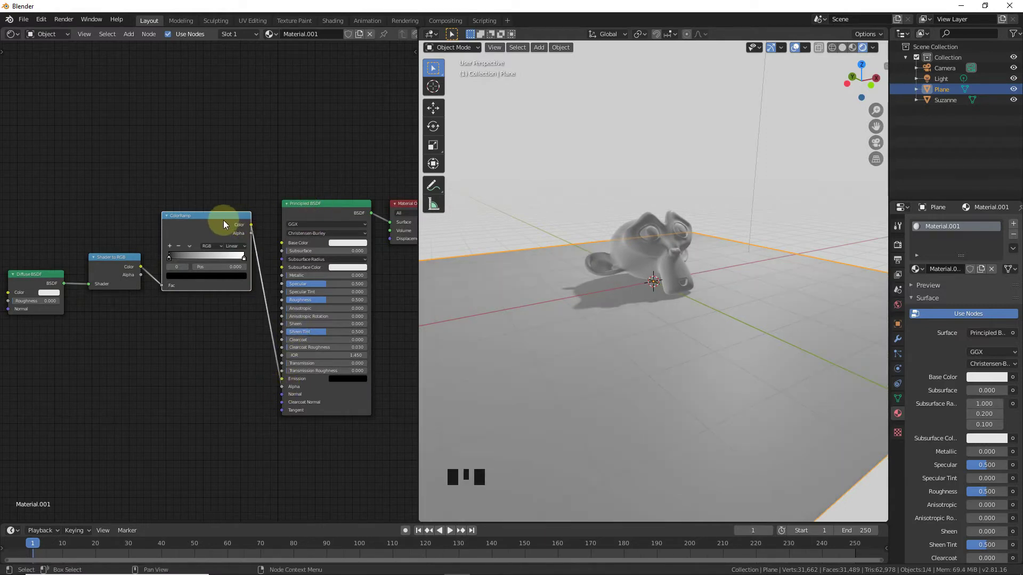
{"action": "left_click_drag", "start_coordinate": [222, 220], "coordinate": [215, 218]}
- Invert the ColorRamp by making its first stop white and its last stop black
{"action": "left_click", "coordinate": [163, 258]}
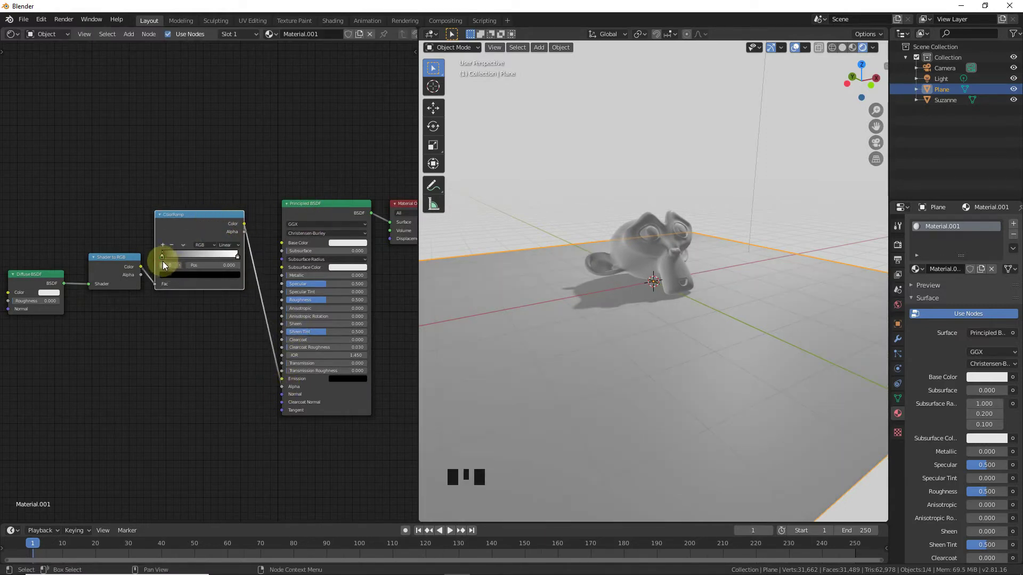
{"action": "left_click", "coordinate": [171, 273]}
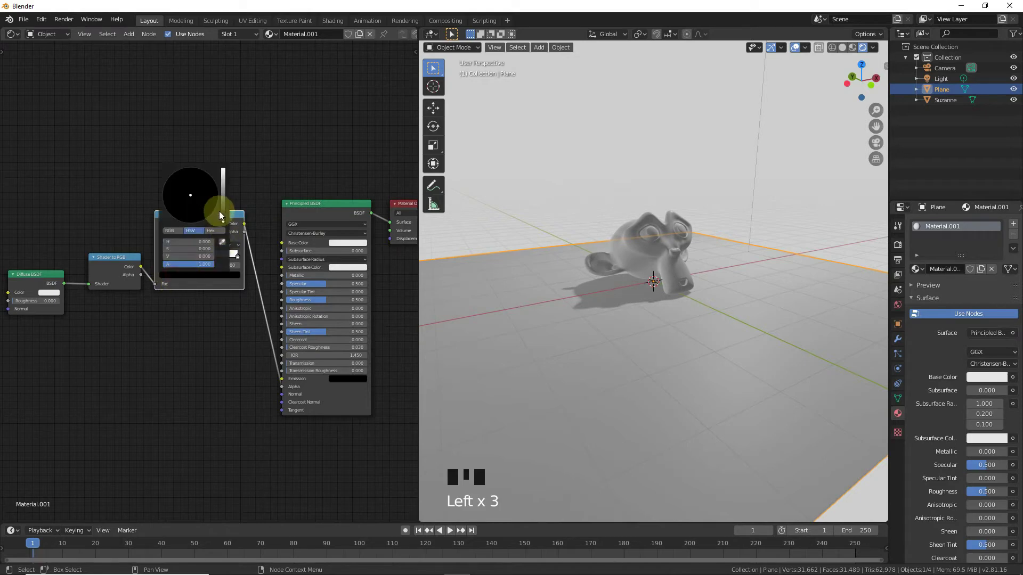
{"action": "left_click_drag", "start_coordinate": [223, 221], "coordinate": [223, 169]}
{"action": "left_click", "coordinate": [205, 358]}
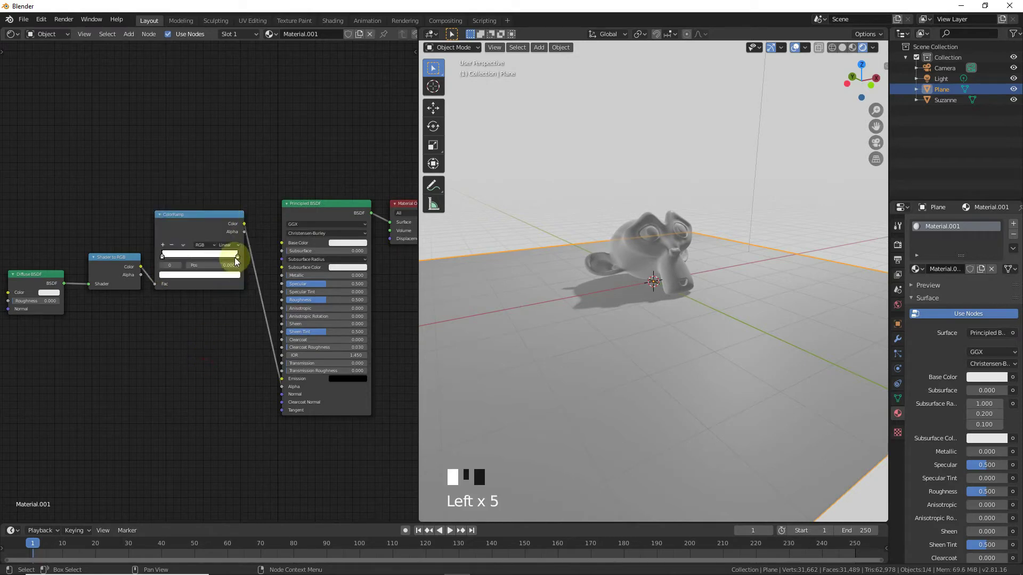
{"action": "left_click", "coordinate": [231, 274]}
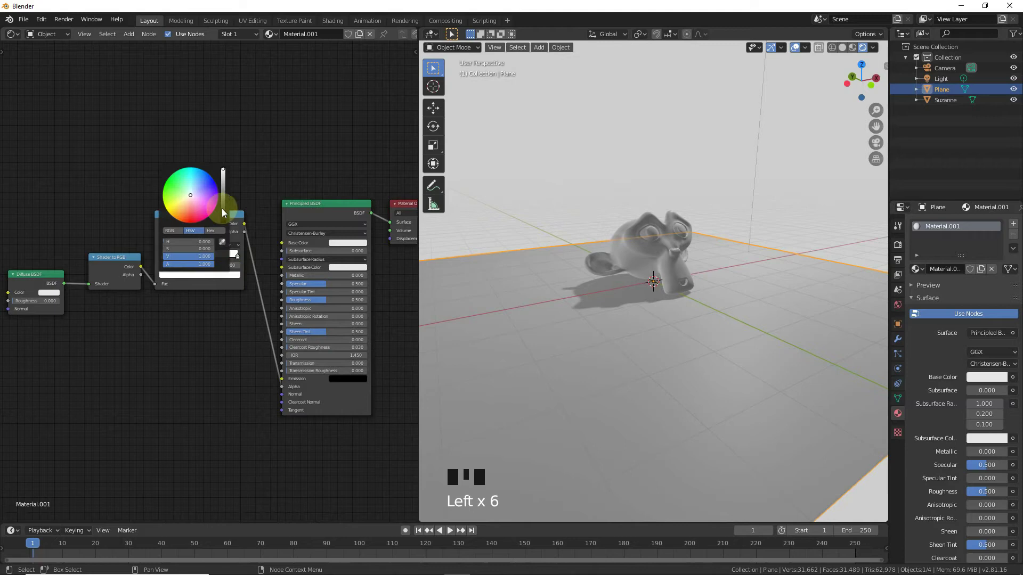
{"action": "left_click_drag", "start_coordinate": [223, 209], "coordinate": [163, 254]}
{"action": "left_click", "coordinate": [165, 430]}
- Set the position of the ColorRamp's black stop to 0.122
{"action": "left_click", "coordinate": [228, 256]}
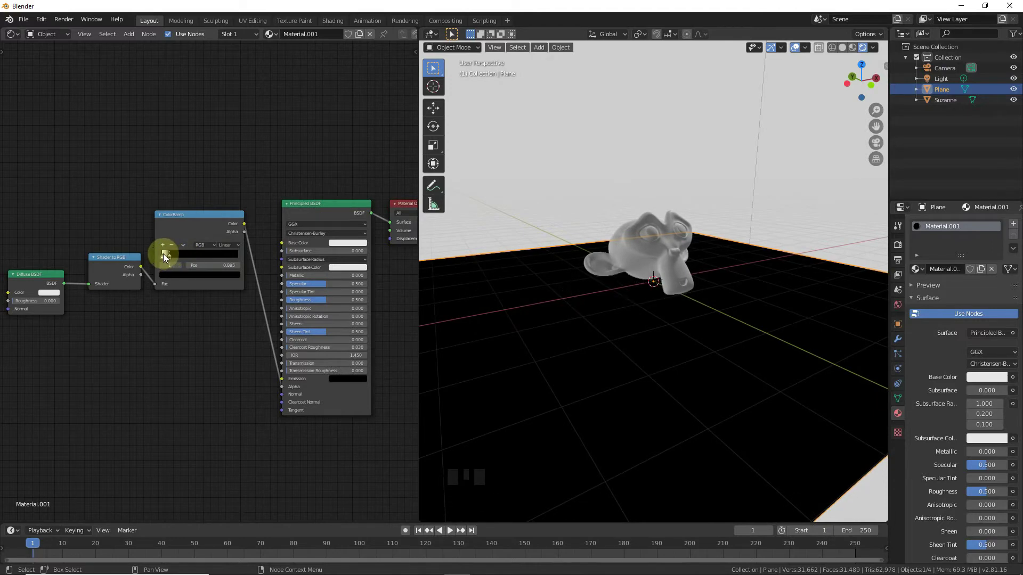
{"action": "double_click", "coordinate": [229, 265]}
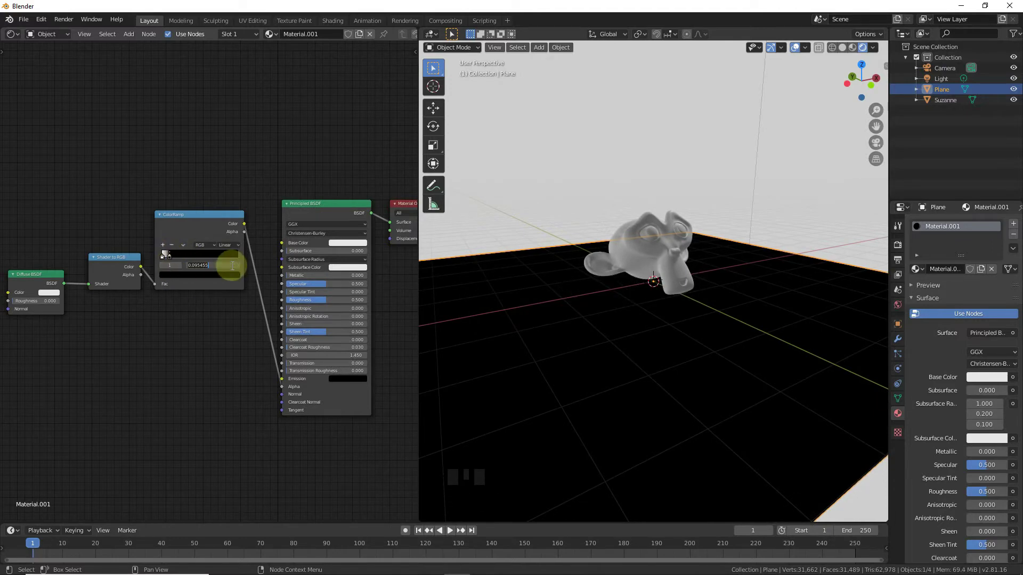
{"action": "type", "text": ".122"}
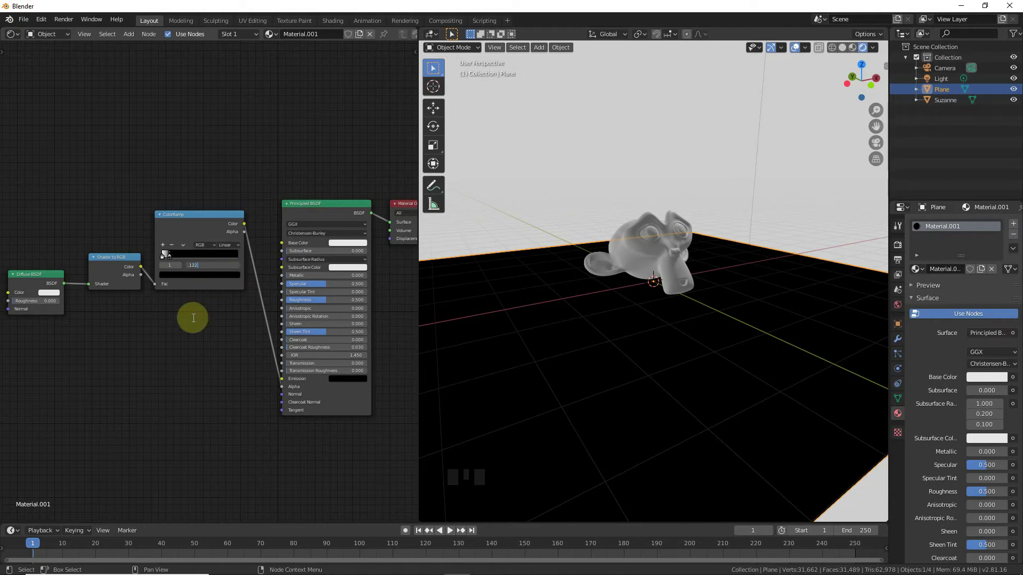
{"action": "key", "text": "Return"}
- Set the plane material's Blend Mode to Alpha Blend and deselect the plane
{"action": "scroll", "coordinate": [970, 318], "scroll_direction": "down", "scroll_amount": 1}
{"action": "scroll", "coordinate": [966, 318], "scroll_direction": "down", "scroll_amount": 12}
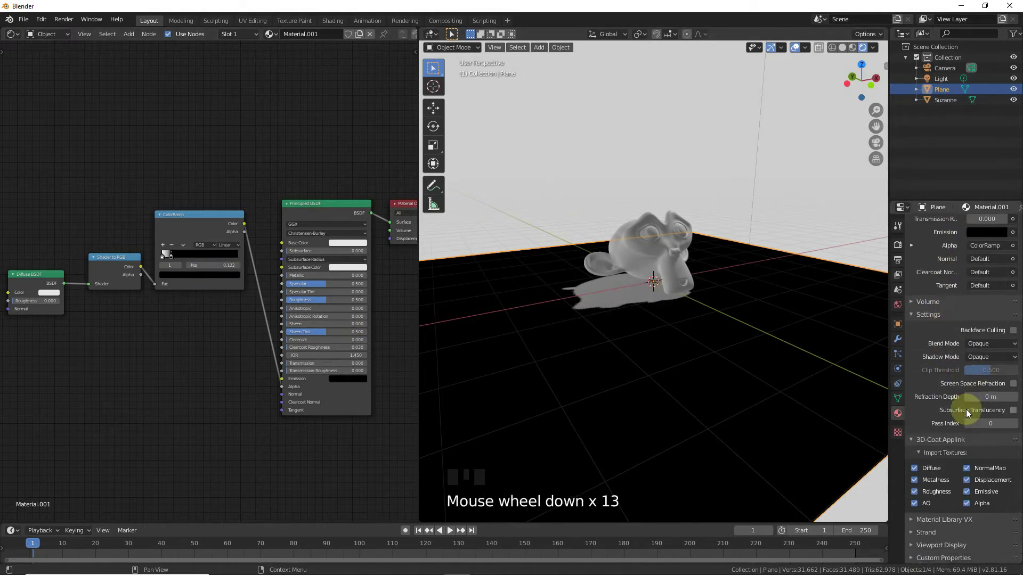
{"action": "left_click", "coordinate": [994, 344]}
{"action": "left_click", "coordinate": [991, 392]}
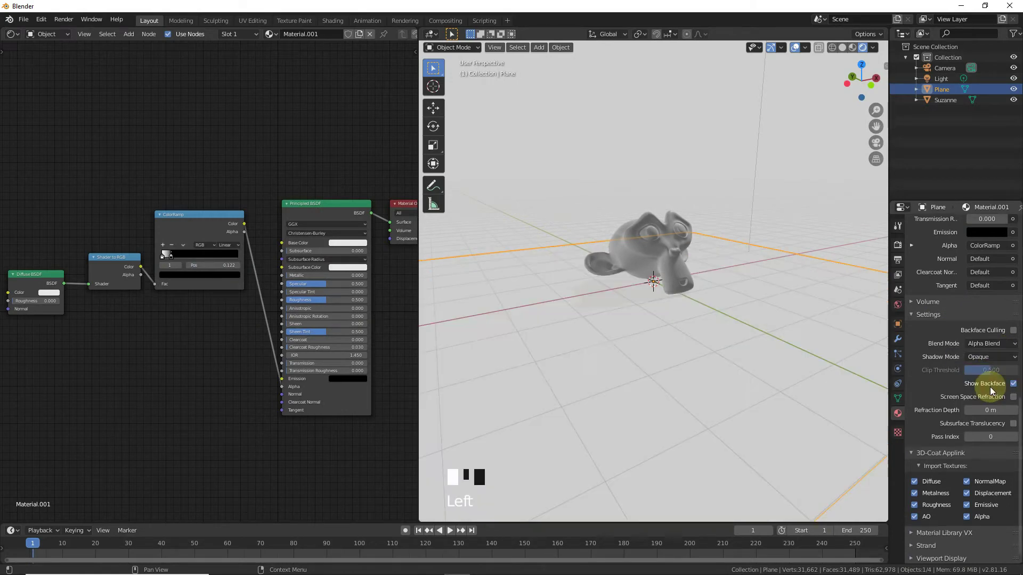
{"action": "left_click", "coordinate": [664, 153]}
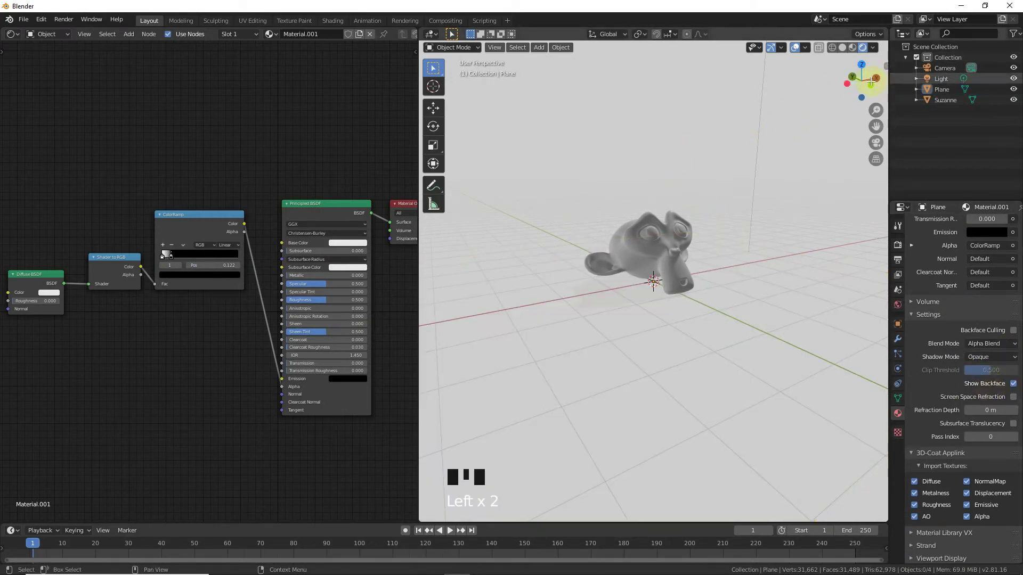
- Enable Ambient Occlusion with a distance of 1 m, and turn on Screen Space Reflections
{"action": "left_click_drag", "start_coordinate": [861, 75], "coordinate": [848, 80]}
{"action": "scroll", "coordinate": [643, 226], "scroll_direction": "up", "scroll_amount": 5}
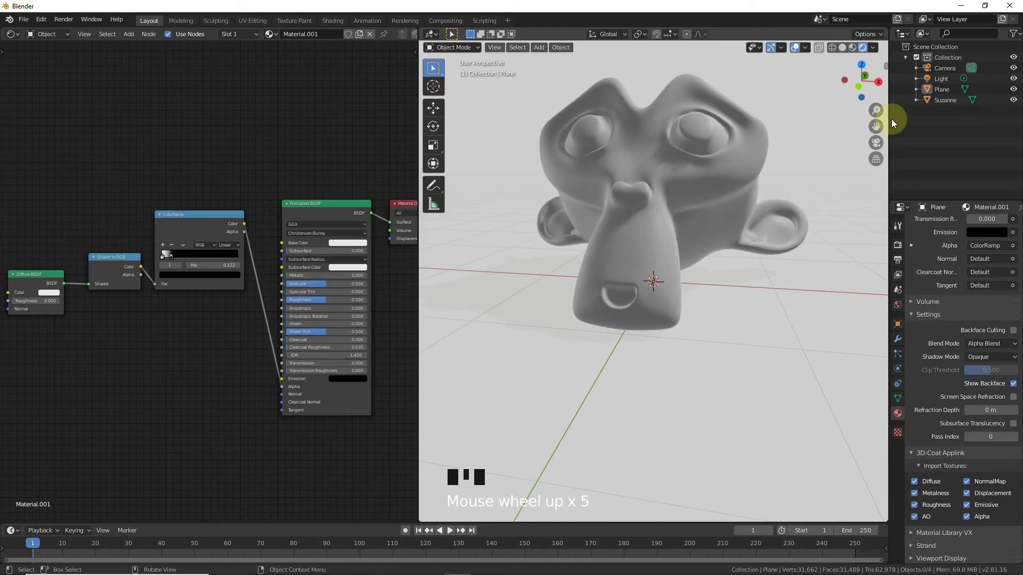
{"action": "left_click_drag", "start_coordinate": [872, 126], "coordinate": [834, 188]}
{"action": "left_click_drag", "start_coordinate": [861, 79], "coordinate": [910, 94]}
{"action": "left_click_drag", "start_coordinate": [874, 126], "coordinate": [885, 77]}
{"action": "left_click", "coordinate": [897, 245]}
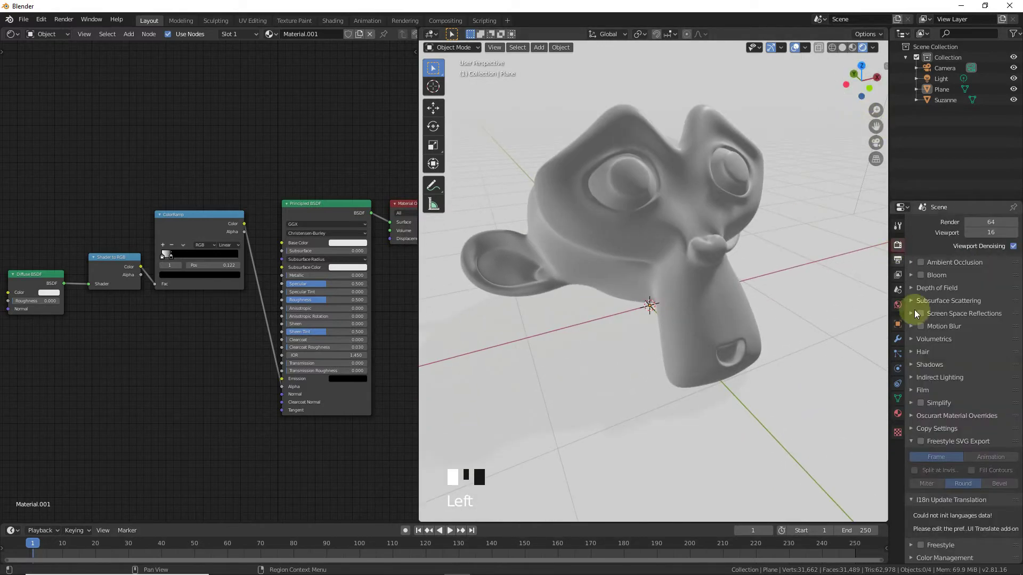
{"action": "left_click", "coordinate": [921, 263]}
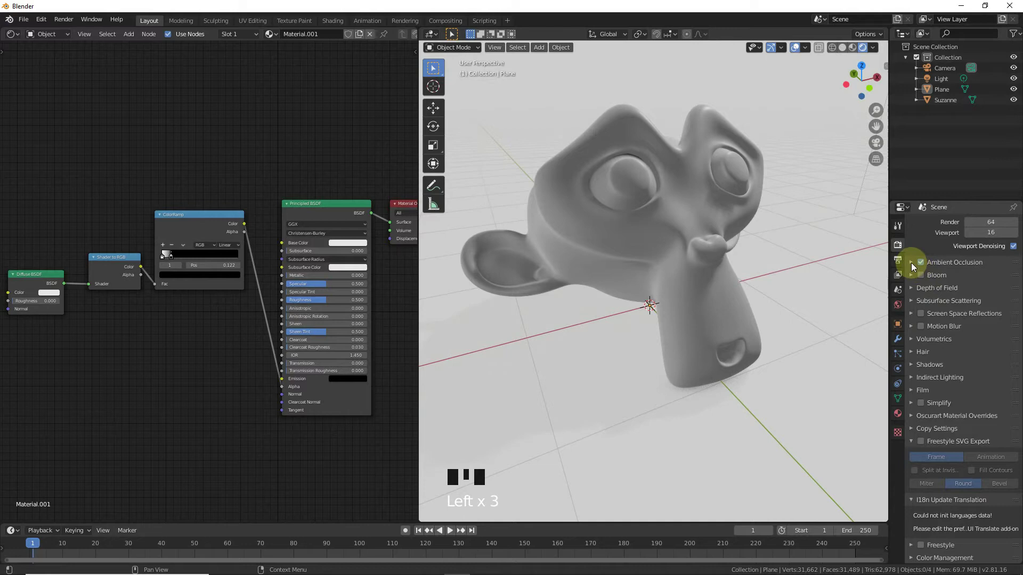
{"action": "left_click", "coordinate": [911, 263]}
{"action": "left_click", "coordinate": [982, 279]}
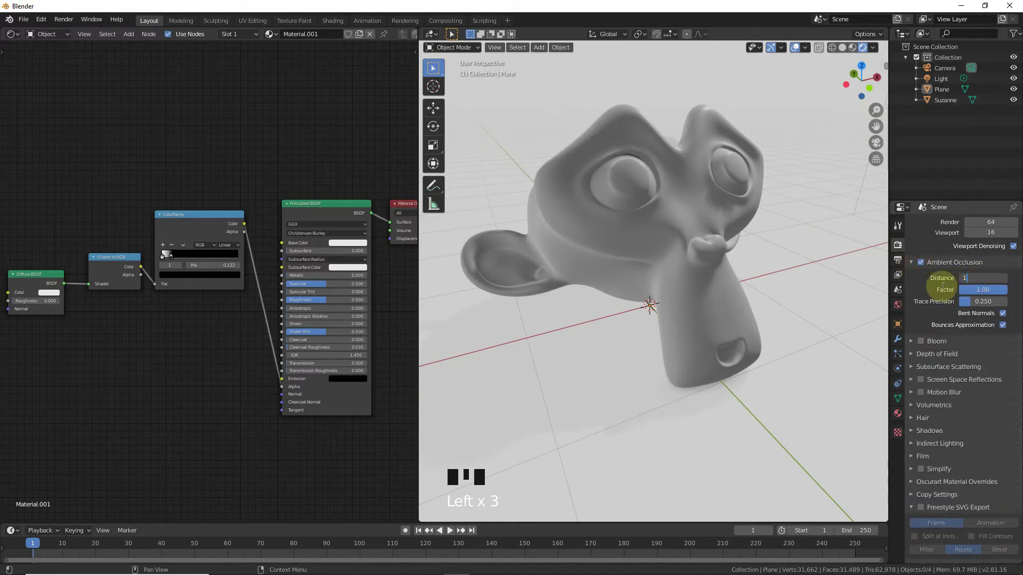
{"action": "left_click", "coordinate": [916, 265]}
{"action": "left_click", "coordinate": [913, 264]}
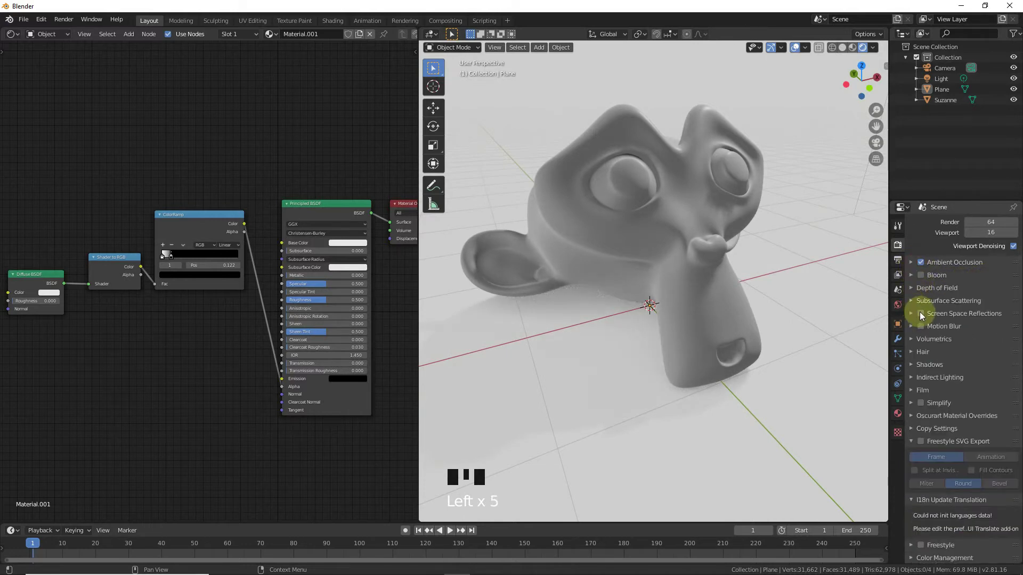
{"action": "left_click", "coordinate": [920, 314]}
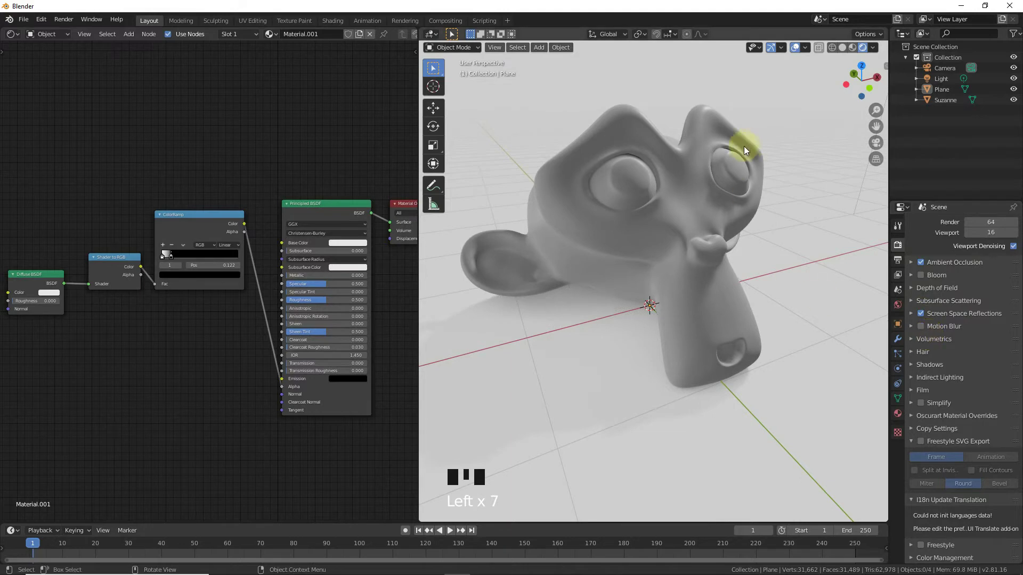
- Hide the viewport overlays and view Suzanne and her shadow from a different angle
{"action": "scroll", "coordinate": [836, 73], "scroll_direction": "down", "scroll_amount": 8}
{"action": "left_click_drag", "start_coordinate": [861, 80], "coordinate": [850, 88]}
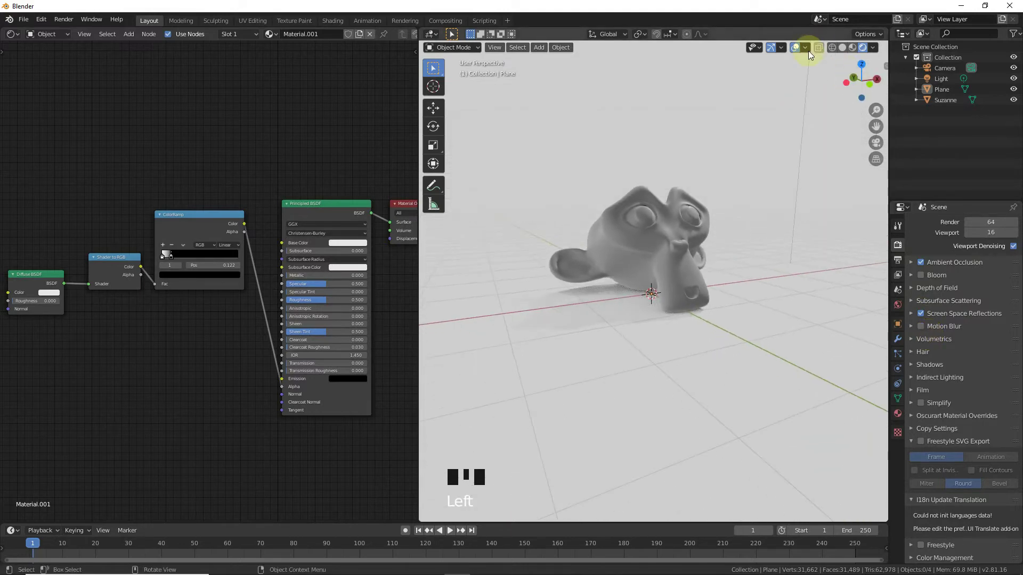
{"action": "left_click", "coordinate": [795, 47]}
{"action": "left_click_drag", "start_coordinate": [855, 77], "coordinate": [664, 62]}
{"action": "left_click_drag", "start_coordinate": [772, 76], "coordinate": [854, 72]}
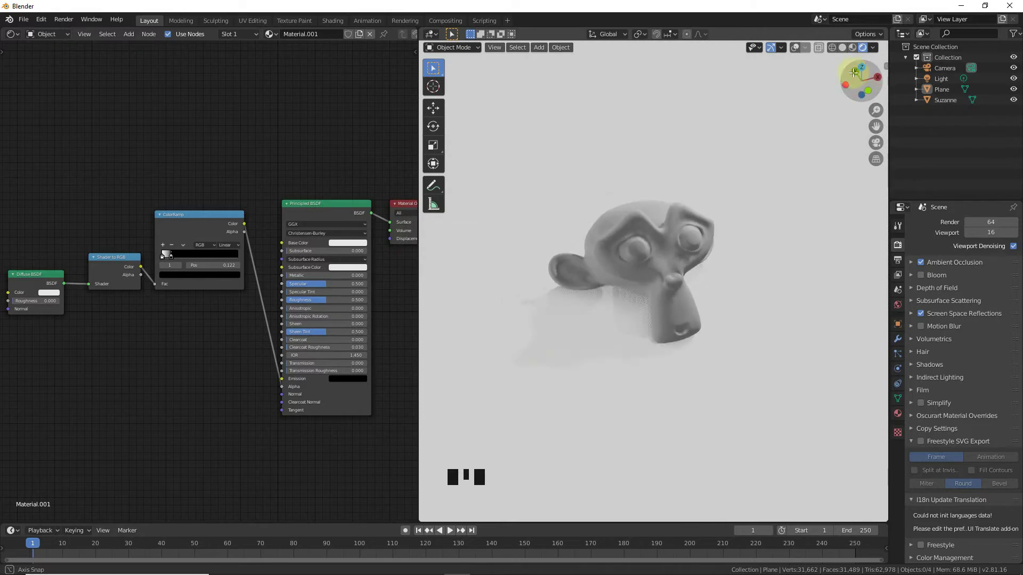
- Scale the plane up uniformly to about 21.5 in solid shading and return the viewport to rendered shading
{"action": "left_click", "coordinate": [842, 47]}
{"action": "scroll", "coordinate": [738, 235], "scroll_direction": "down", "scroll_amount": 5}
{"action": "left_click", "coordinate": [703, 310]}
{"action": "key", "text": "s"}
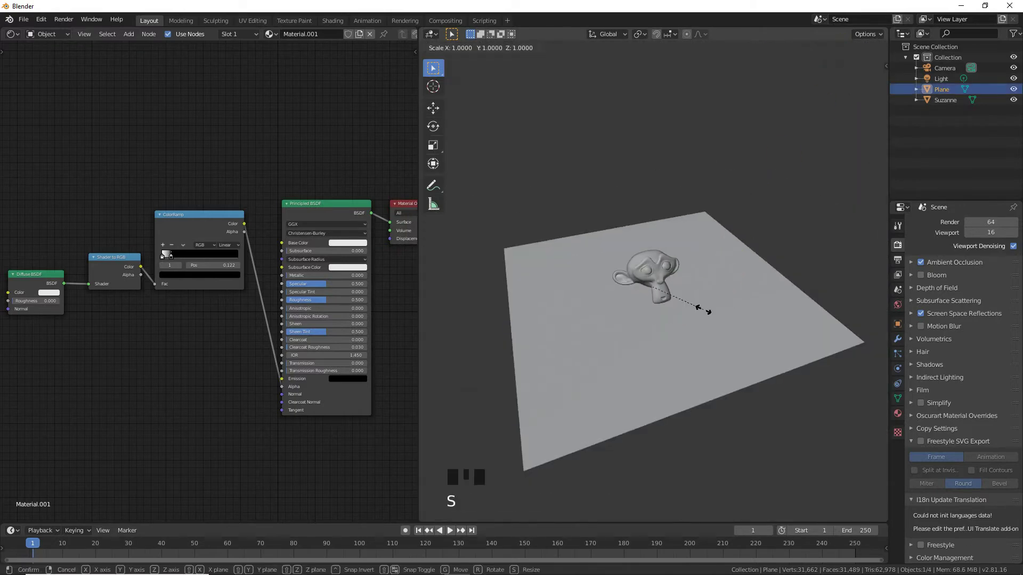
{"action": "left_click", "coordinate": [883, 342]}
{"action": "left_click", "coordinate": [863, 47]}
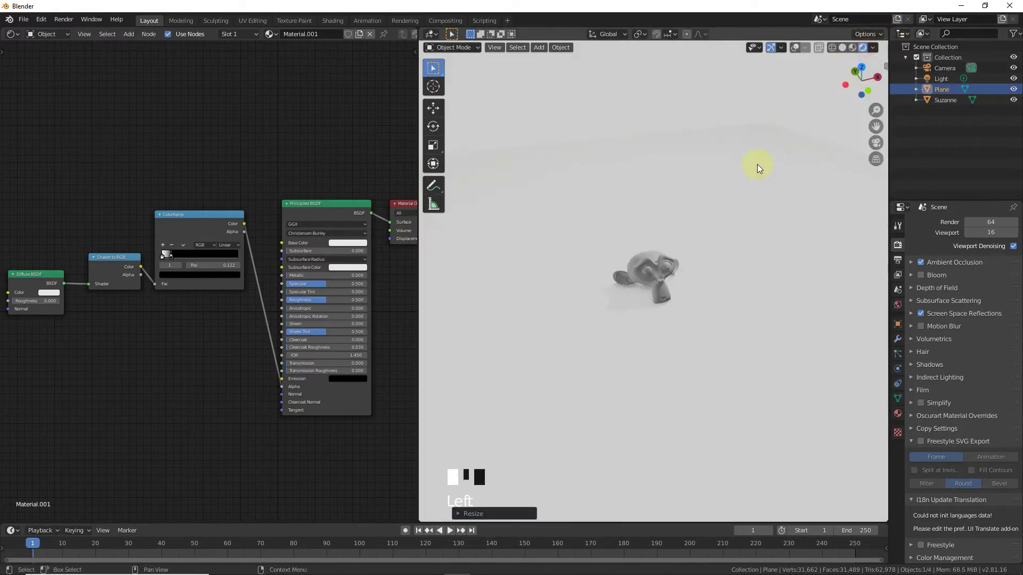
- Try an Ambient Occlusion distance of 0.2 m and restore it to 1 m
{"action": "scroll", "coordinate": [757, 164], "scroll_direction": "up", "scroll_amount": 6}
{"action": "left_click_drag", "start_coordinate": [864, 85], "coordinate": [867, 90]}
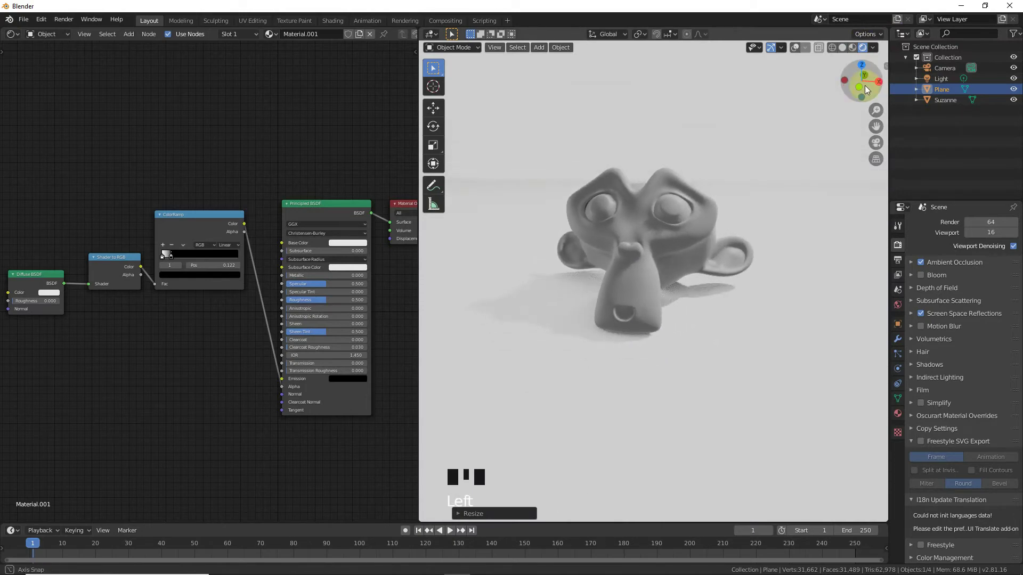
{"action": "left_click", "coordinate": [809, 233]}
{"action": "left_click", "coordinate": [929, 263]}
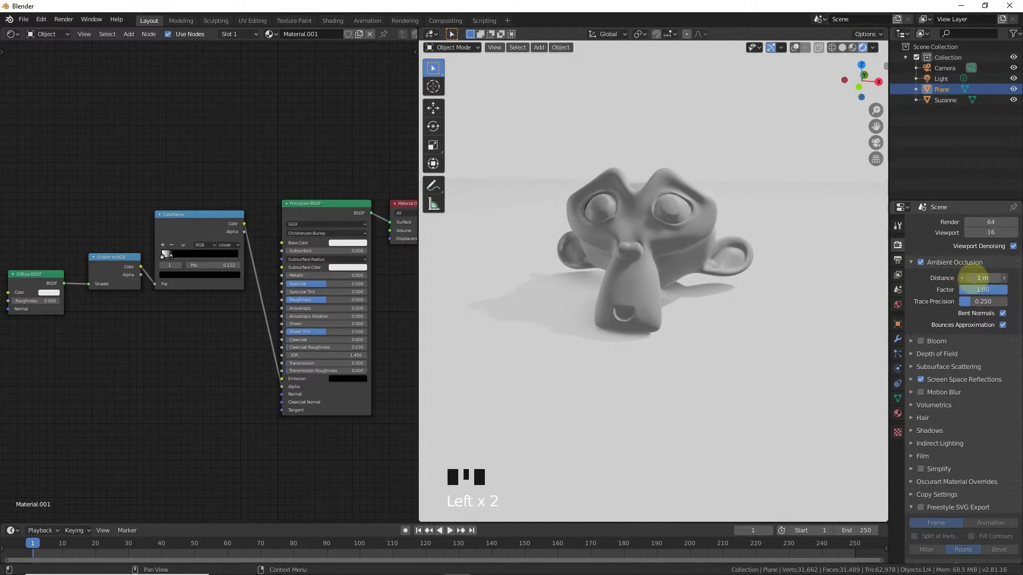
{"action": "left_click", "coordinate": [974, 278]}
{"action": "type", "text": ".1"}
{"action": "key", "text": "Return"}
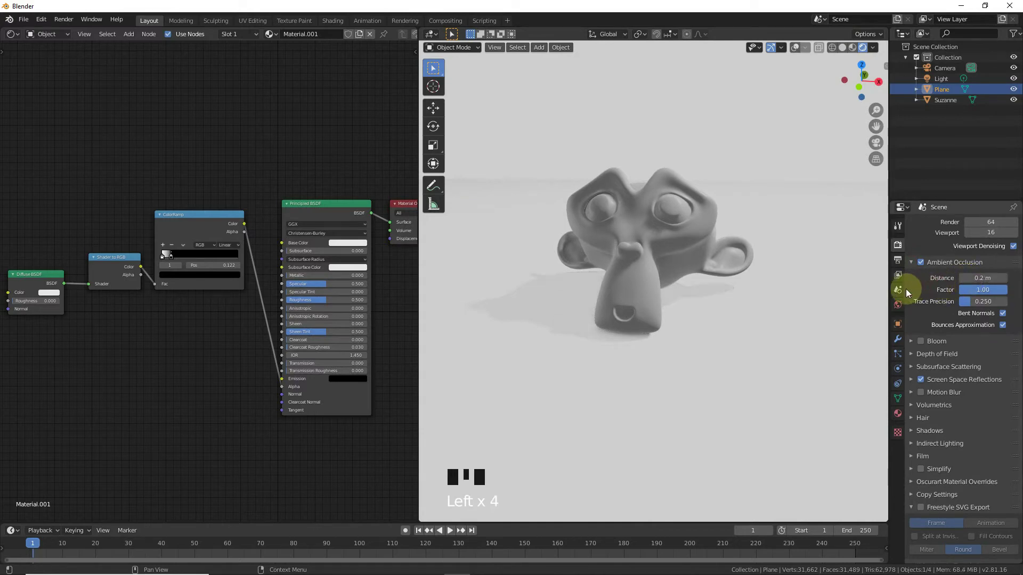
{"action": "left_click", "coordinate": [977, 279]}
{"action": "type", "text": "1"}
{"action": "left_click", "coordinate": [832, 251]}
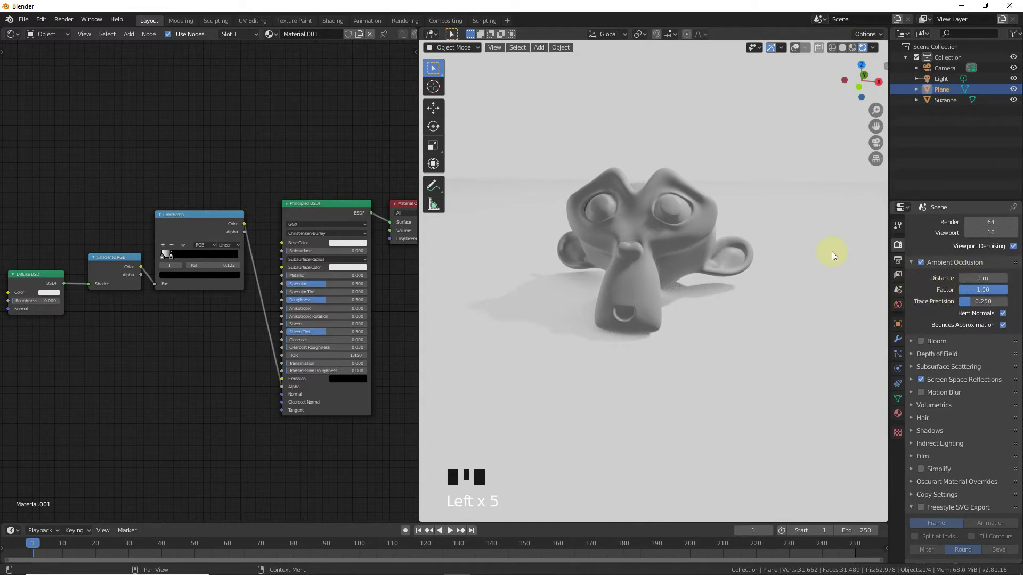
{"action": "left_click", "coordinate": [833, 251]}
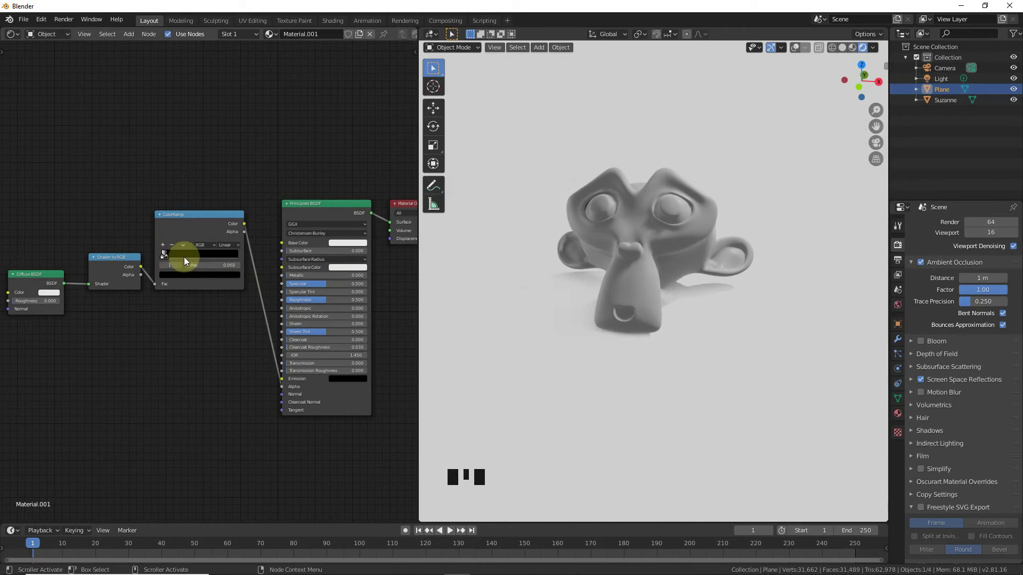
- Move the ColorRamp's black stop to position 0.077 to adjust the shadow on the plane
{"action": "mouse_move", "coordinate": [183, 256]}
{"action": "left_mouse_down"}
{"action": "mouse_move", "coordinate": [196, 256]}
{"action": "mouse_move", "coordinate": [167, 254]}
{"action": "left_mouse_up"}
{"action": "left_click_drag", "start_coordinate": [858, 80], "coordinate": [879, 78]}
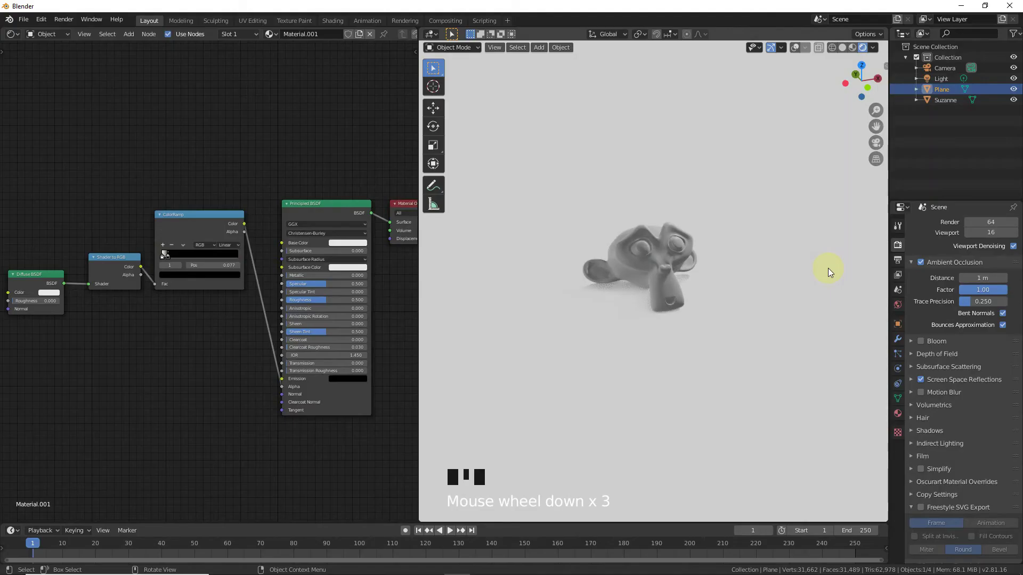
{"action": "scroll", "coordinate": [826, 267], "scroll_direction": "up", "scroll_amount": 3}
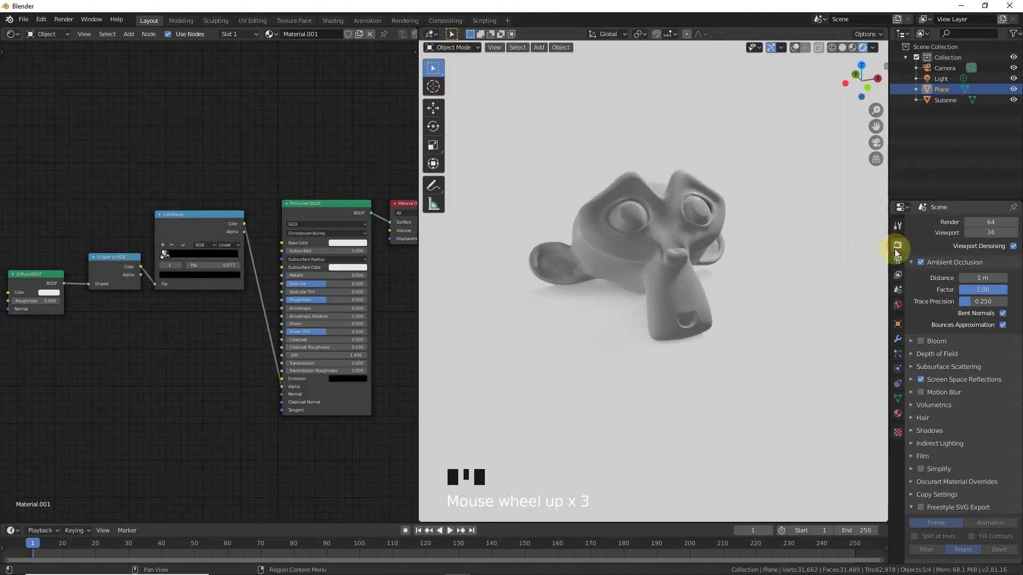
- Switch the render engine to Cycles and compare the scene in solid and rendered shading
{"action": "scroll", "coordinate": [907, 265], "scroll_direction": "up", "scroll_amount": 3}
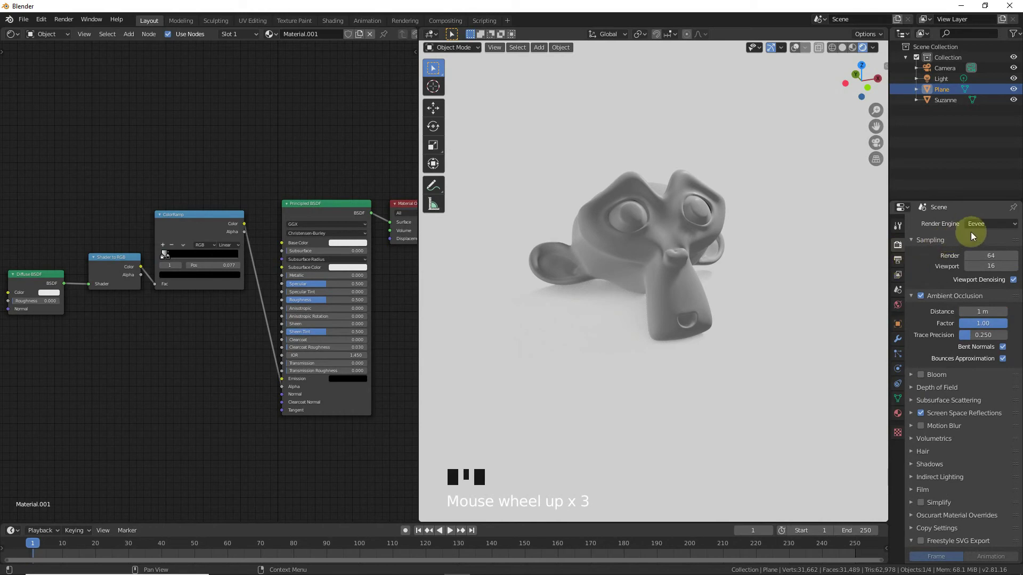
{"action": "left_click", "coordinate": [982, 225]}
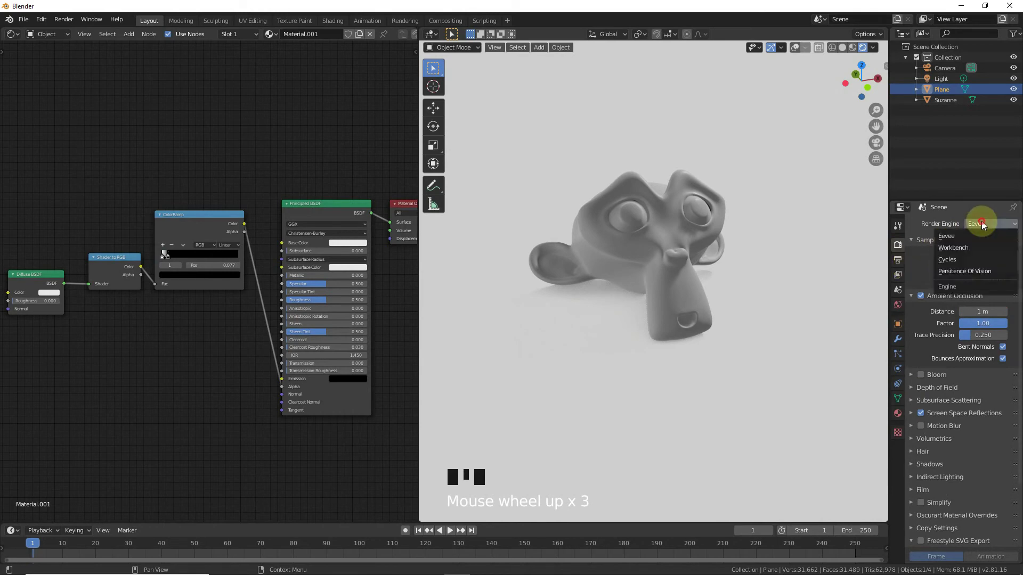
{"action": "left_click", "coordinate": [992, 260]}
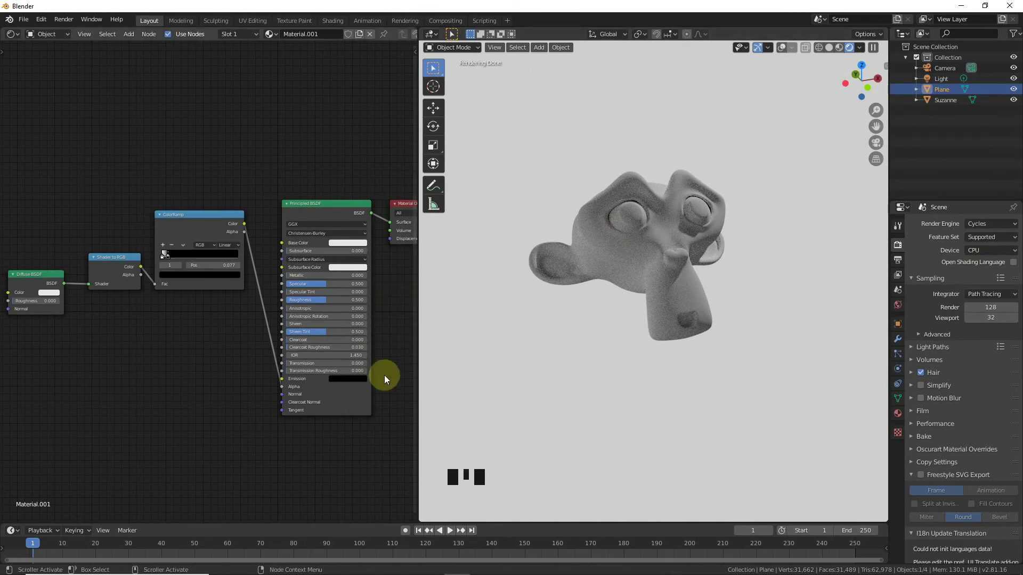
{"action": "left_click", "coordinate": [827, 47]}
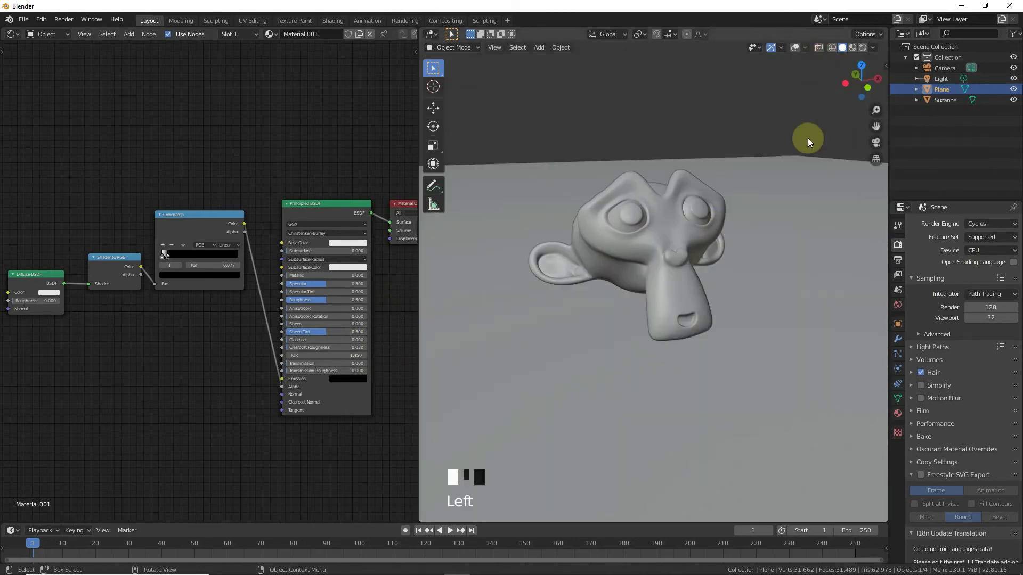
{"action": "mouse_move", "coordinate": [851, 67]}
{"action": "left_mouse_down"}
{"action": "mouse_move", "coordinate": [905, 88]}
{"action": "mouse_move", "coordinate": [853, 94]}
{"action": "mouse_move", "coordinate": [841, 71]}
{"action": "left_mouse_up"}
{"action": "left_click", "coordinate": [863, 48]}
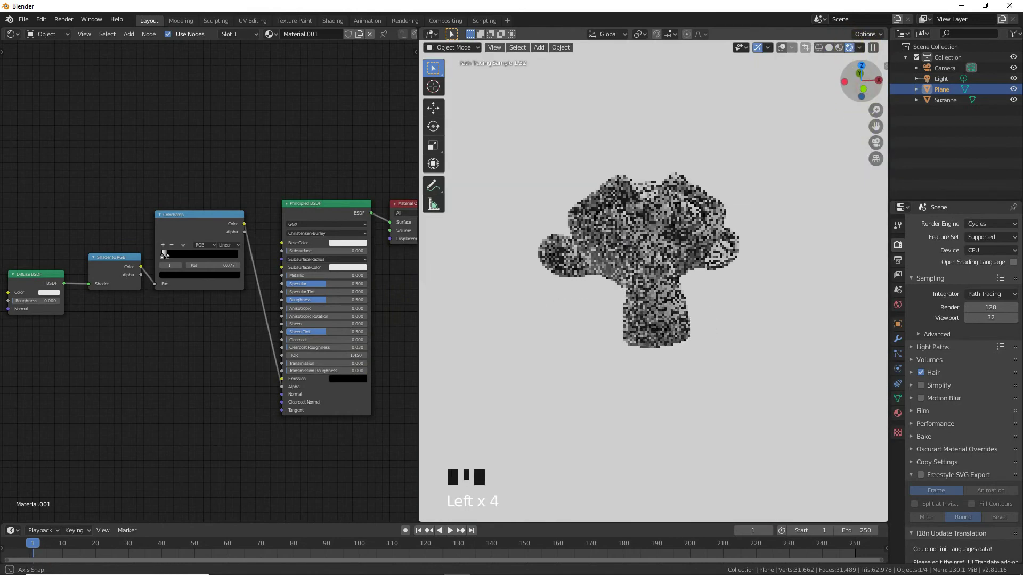
{"action": "left_click", "coordinate": [793, 316]}
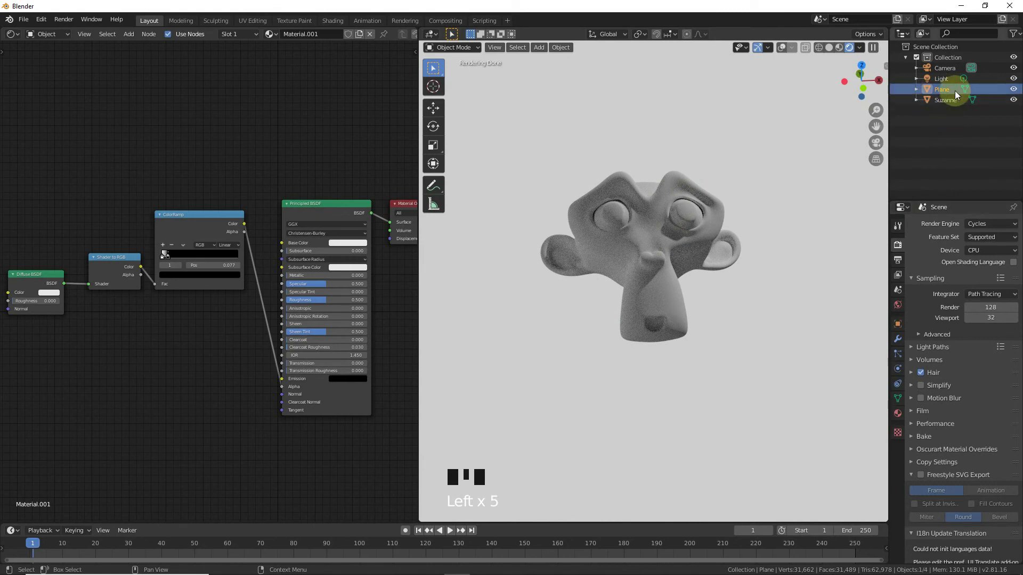
- Enable Shadow Catcher in the plane's object visibility settings
{"action": "left_click", "coordinate": [897, 324]}
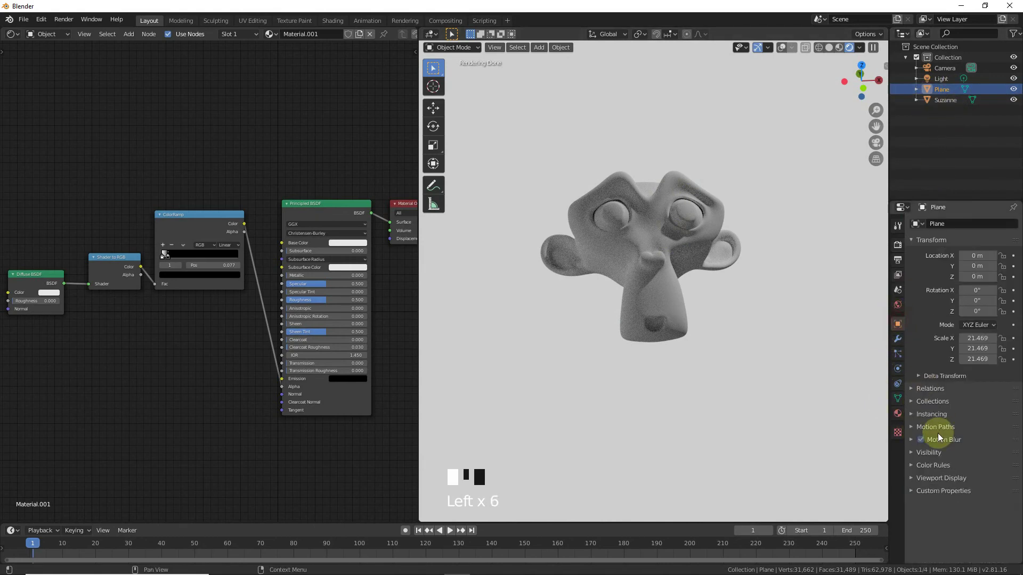
{"action": "left_click", "coordinate": [924, 452]}
{"action": "scroll", "coordinate": [922, 450], "scroll_direction": "down", "scroll_amount": 5}
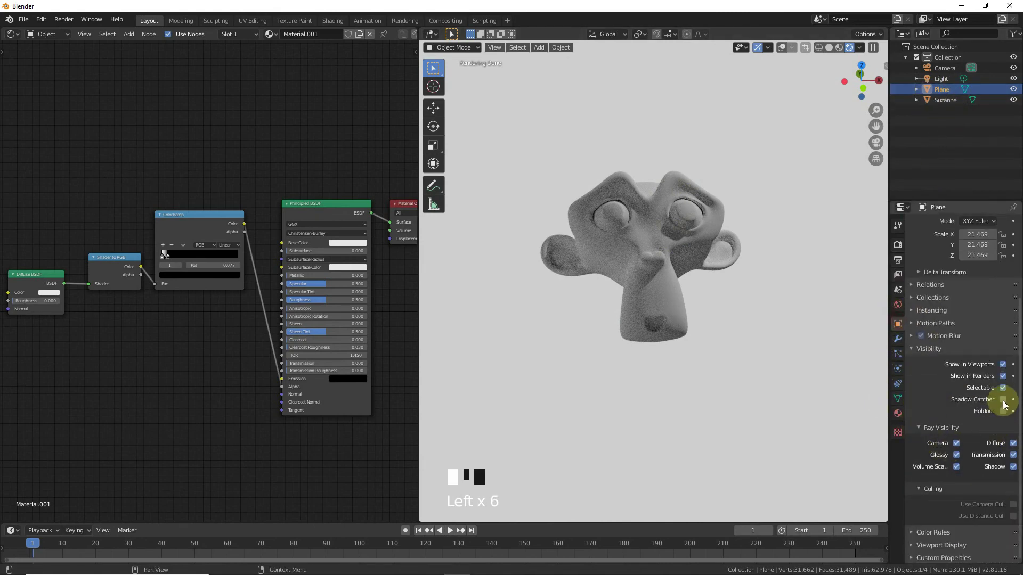
{"action": "left_click", "coordinate": [1003, 400]}
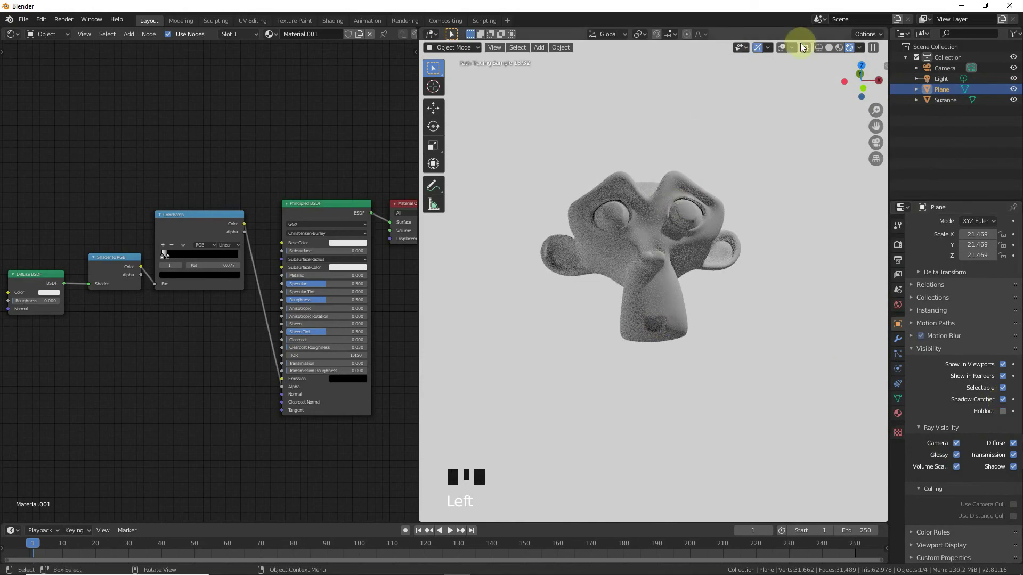
{"action": "left_click_drag", "start_coordinate": [842, 85], "coordinate": [868, 107]}
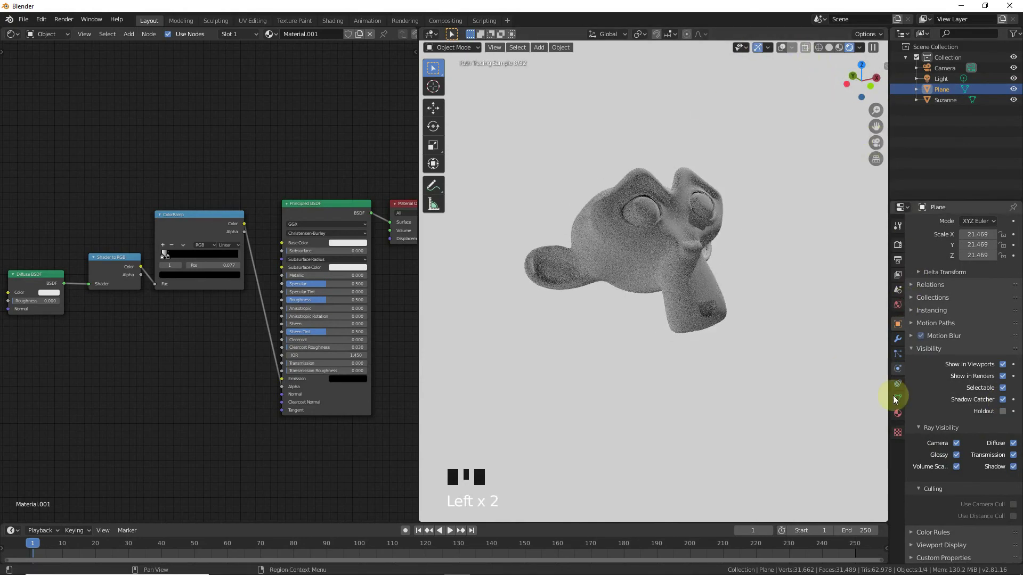
- Unlink Material.001 from the plane's material slot
{"action": "left_click", "coordinate": [899, 412]}
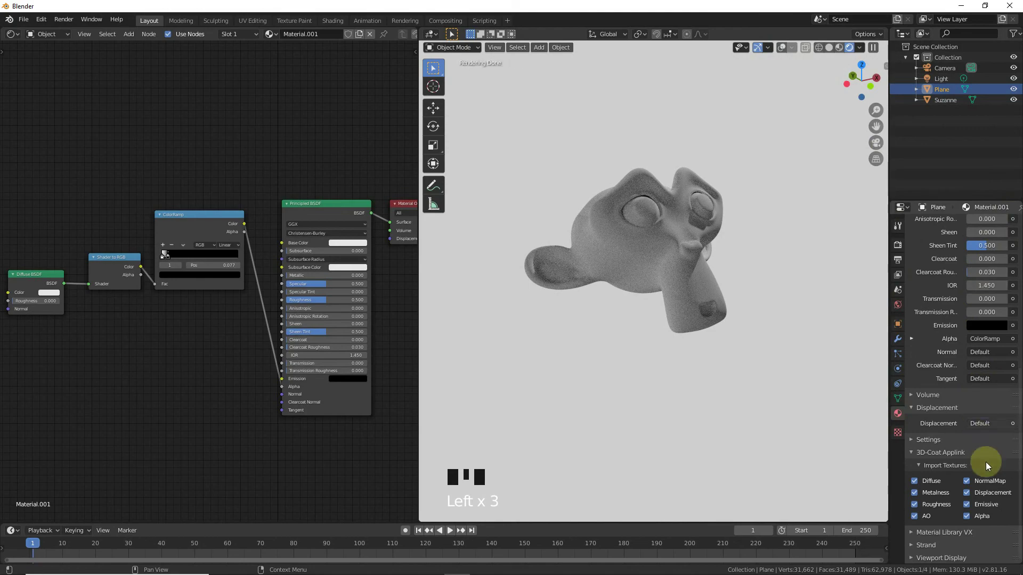
{"action": "scroll", "coordinate": [982, 451], "scroll_direction": "up", "scroll_amount": 2}
{"action": "scroll", "coordinate": [980, 373], "scroll_direction": "up", "scroll_amount": 12}
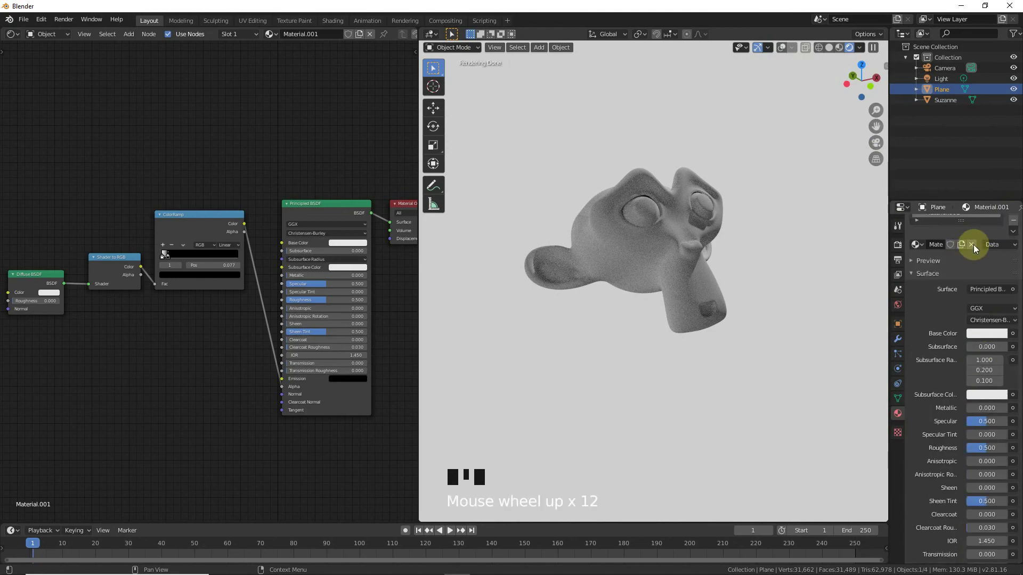
{"action": "left_click", "coordinate": [972, 245]}
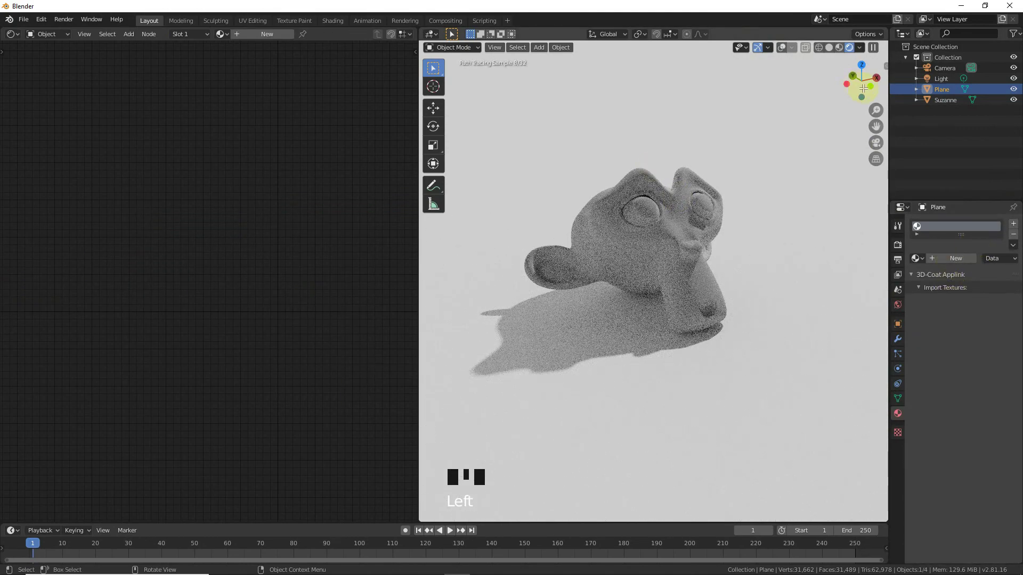
- Examine Suzanne's caught shadow in the Cycles preview from several angles and distances
{"action": "left_click_drag", "start_coordinate": [863, 88], "coordinate": [713, 271]}
{"action": "scroll", "coordinate": [672, 277], "scroll_direction": "down", "scroll_amount": 3}
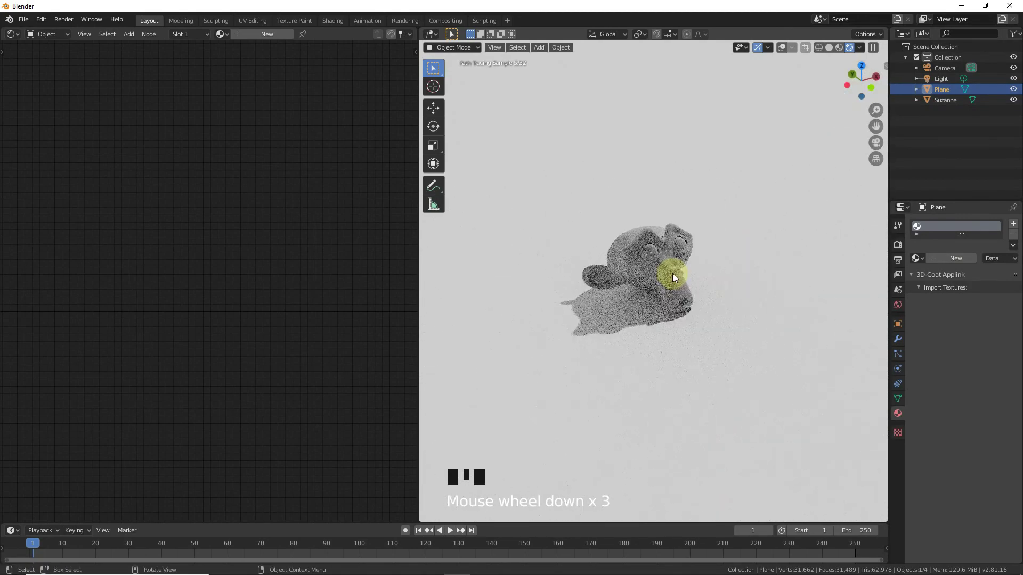
{"action": "left_click_drag", "start_coordinate": [862, 88], "coordinate": [754, 184]}
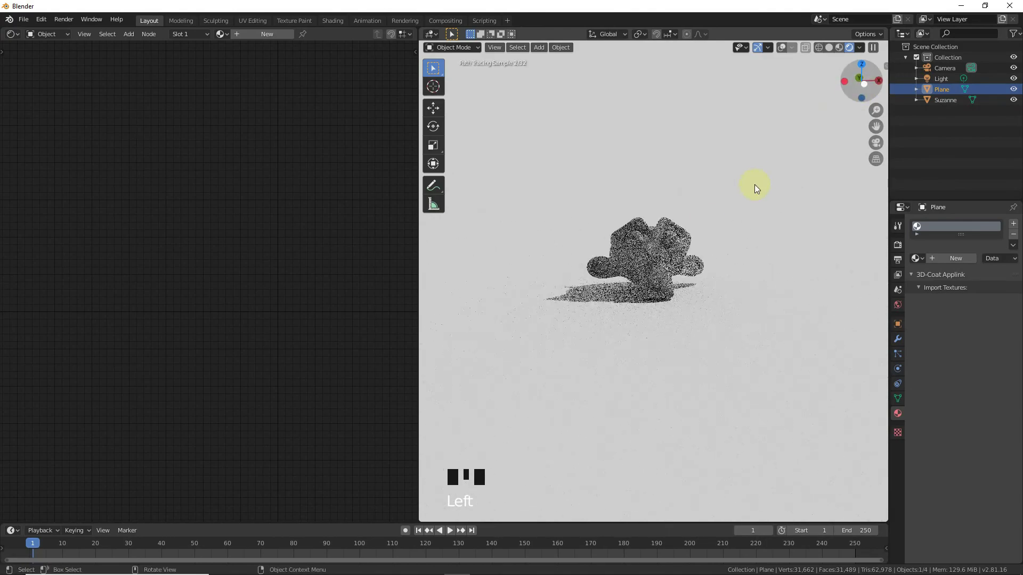
{"action": "scroll", "coordinate": [707, 219], "scroll_direction": "up", "scroll_amount": 4}
{"action": "left_click_drag", "start_coordinate": [861, 91], "coordinate": [757, 193]}
{"action": "scroll", "coordinate": [753, 201], "scroll_direction": "down", "scroll_amount": 6}
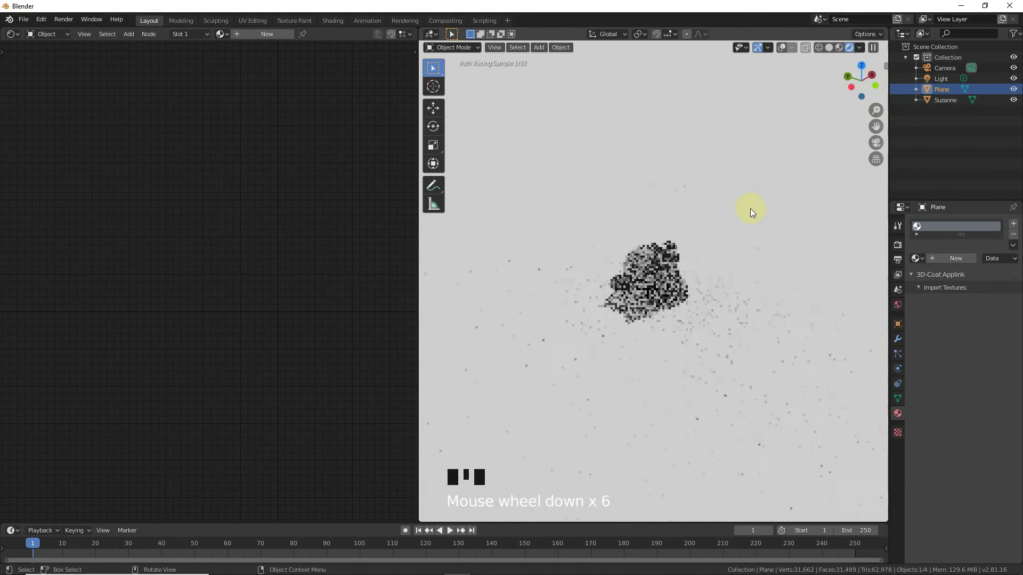
{"action": "left_click_drag", "start_coordinate": [853, 87], "coordinate": [702, 200]}
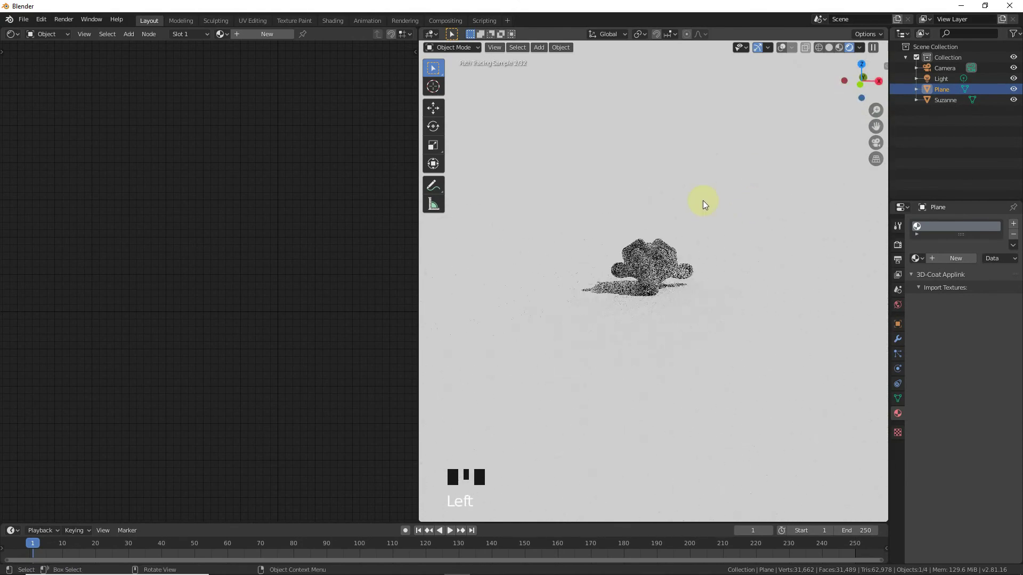
{"action": "scroll", "coordinate": [703, 202], "scroll_direction": "up", "scroll_amount": 5}
- Expand the 3D viewport over the shader editor so that it fills the whole width beside the outliner
{"action": "left_click_drag", "start_coordinate": [872, 125], "coordinate": [883, 142]}
{"action": "left_click_drag", "start_coordinate": [406, 515], "coordinate": [407, 487]}
{"action": "left_click_drag", "start_coordinate": [404, 334], "coordinate": [601, 240]}
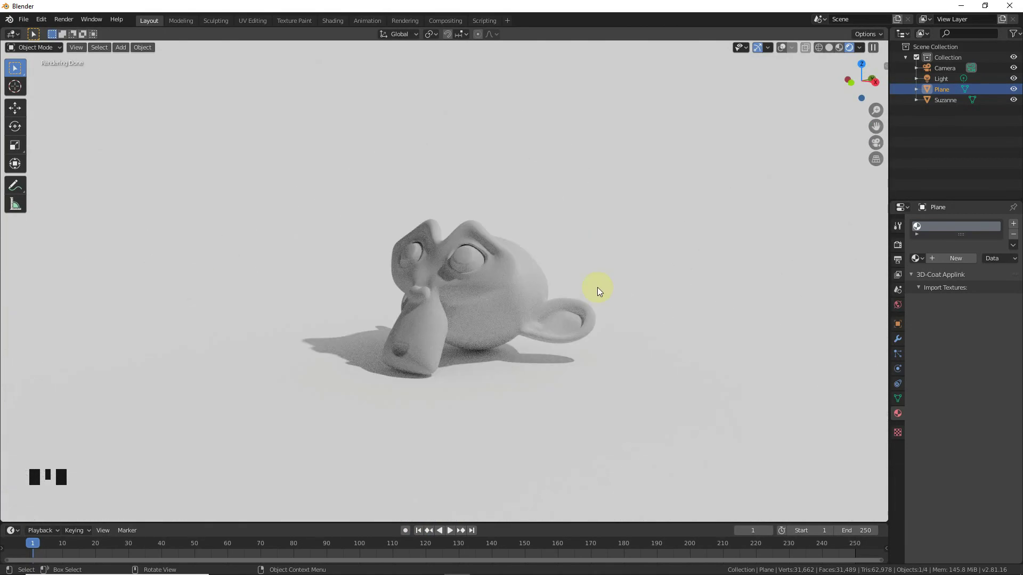